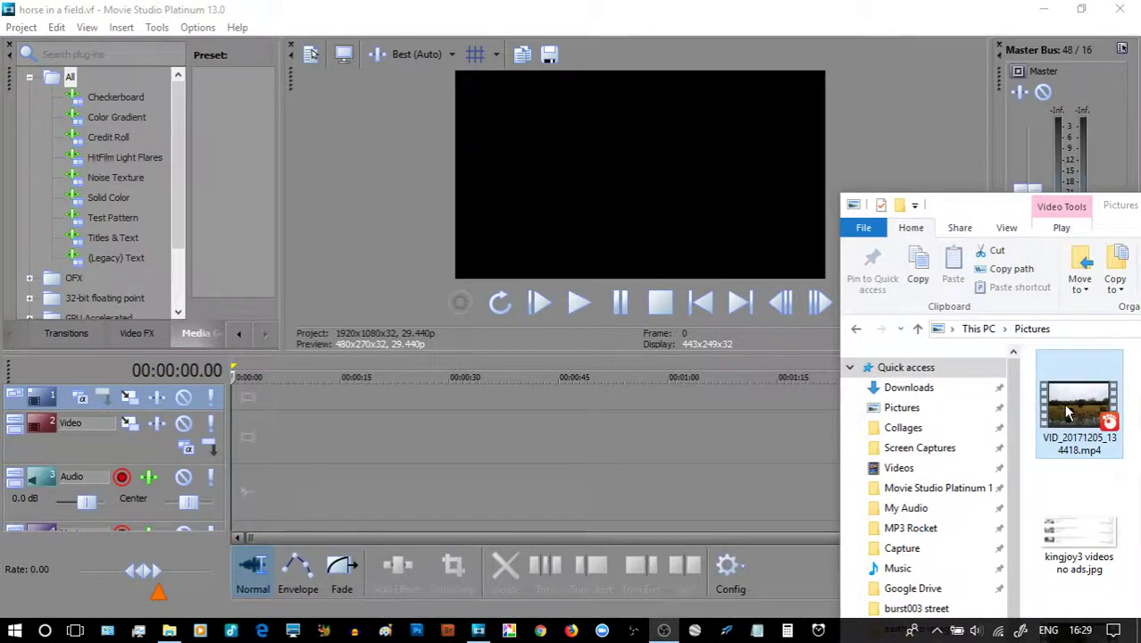
Step: Drag VID_20171205_134418.mp4 onto the empty video track and bring Movie Studio to the front
drag(1076, 412, 238, 446)
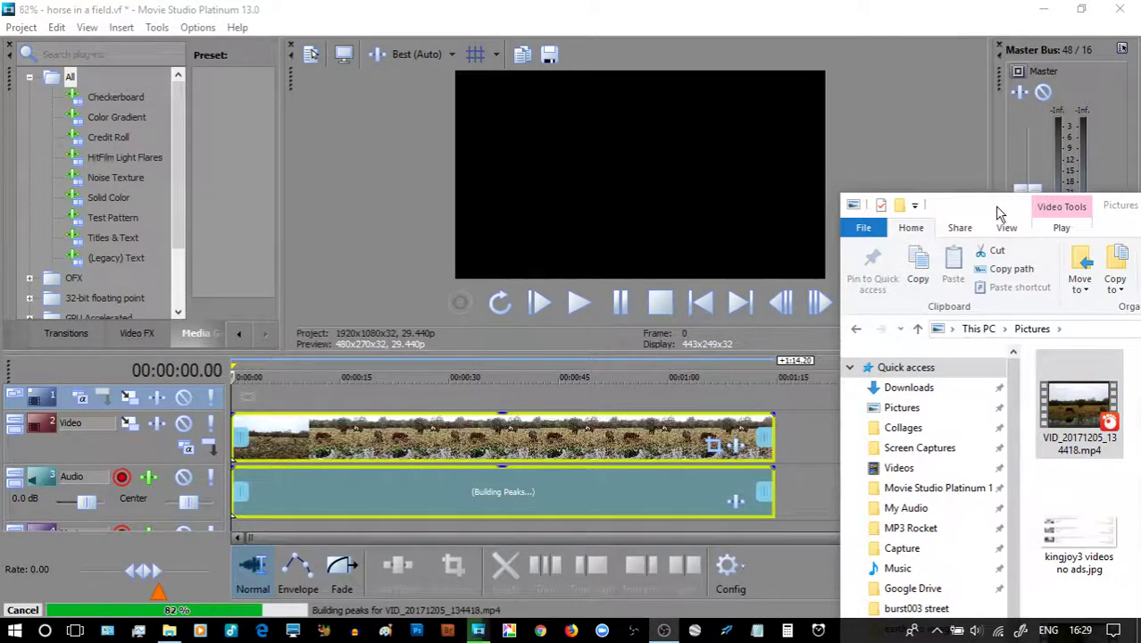
key(alt+Tab)
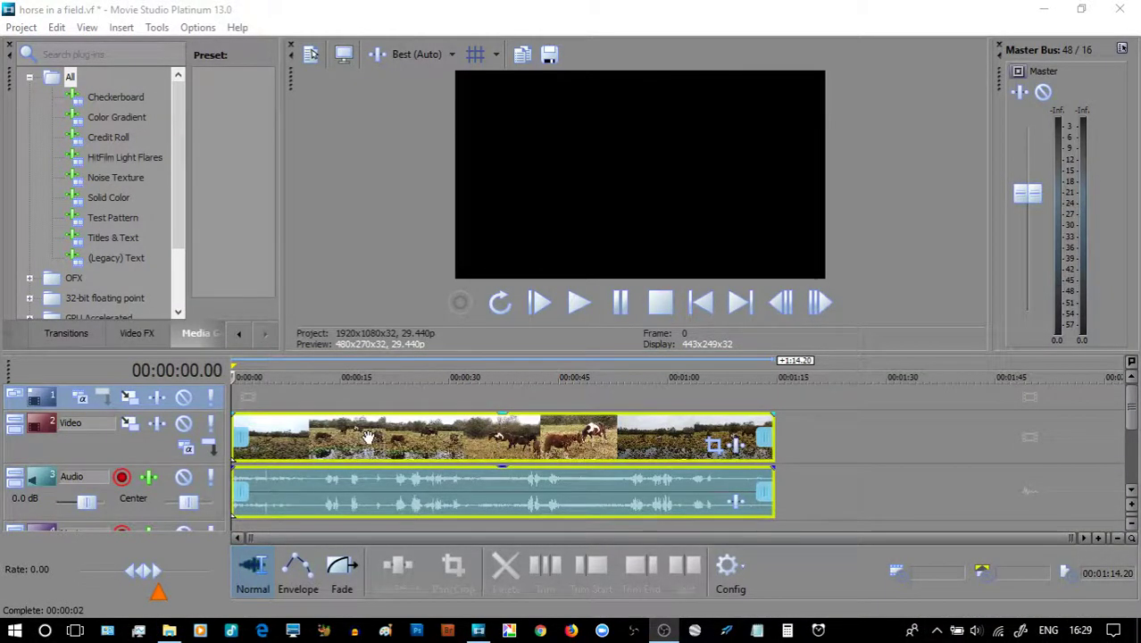
click(264, 394)
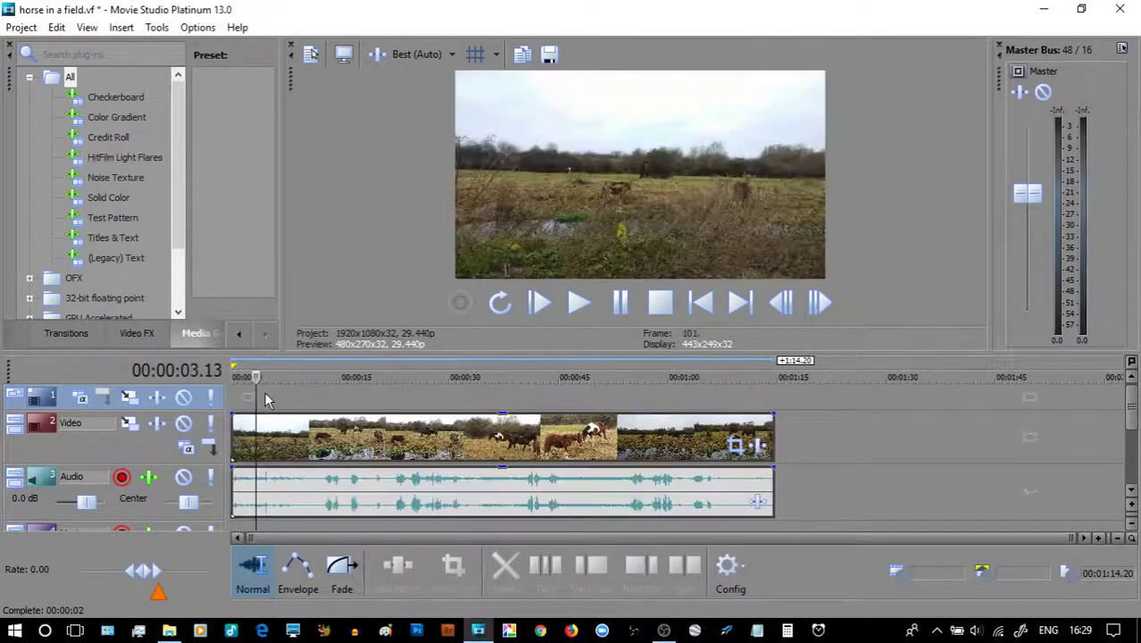
click(441, 397)
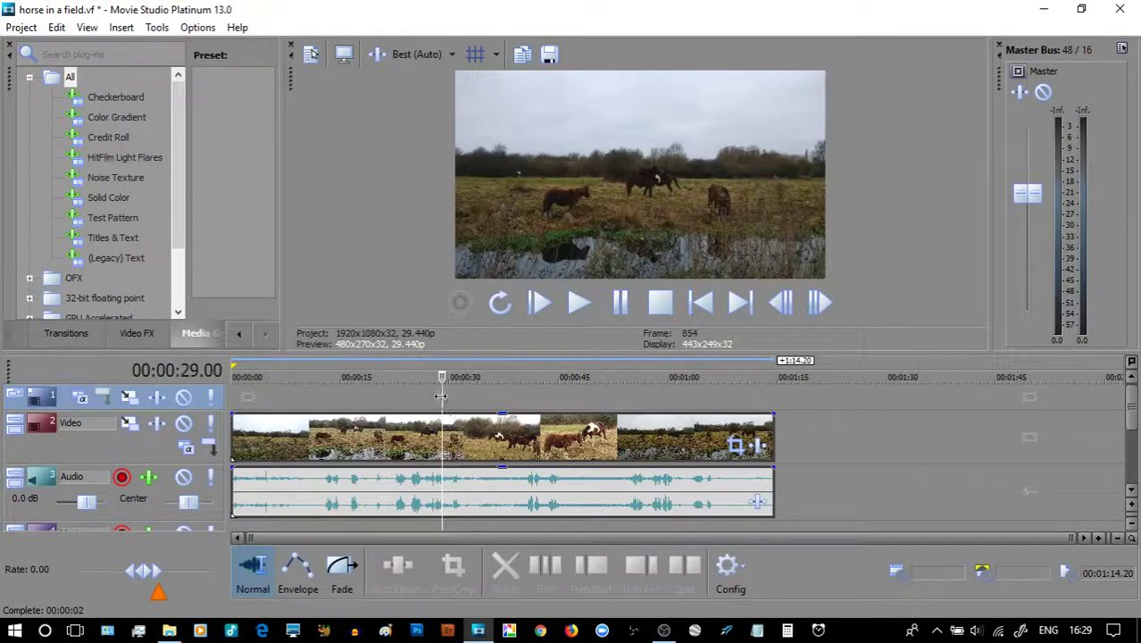
click(246, 396)
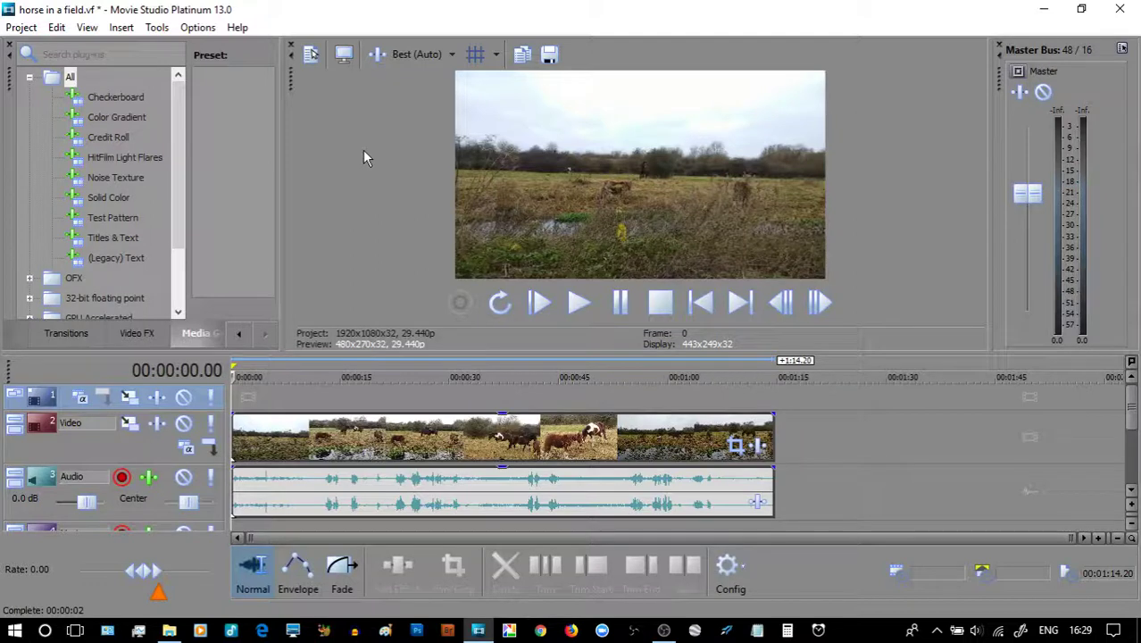
key(space)
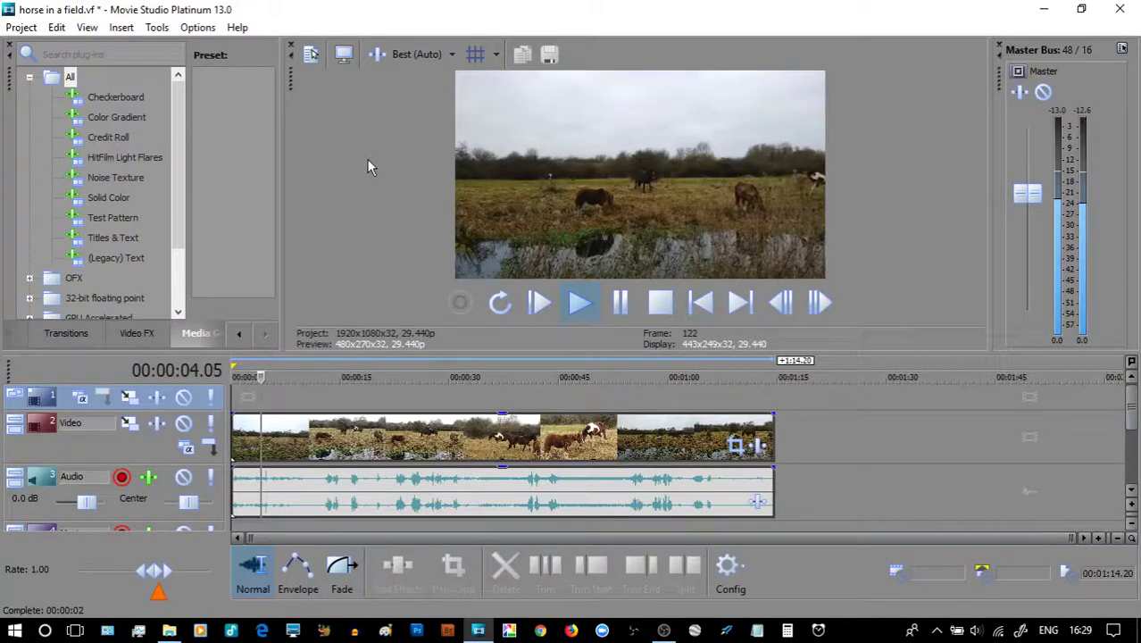
key(space)
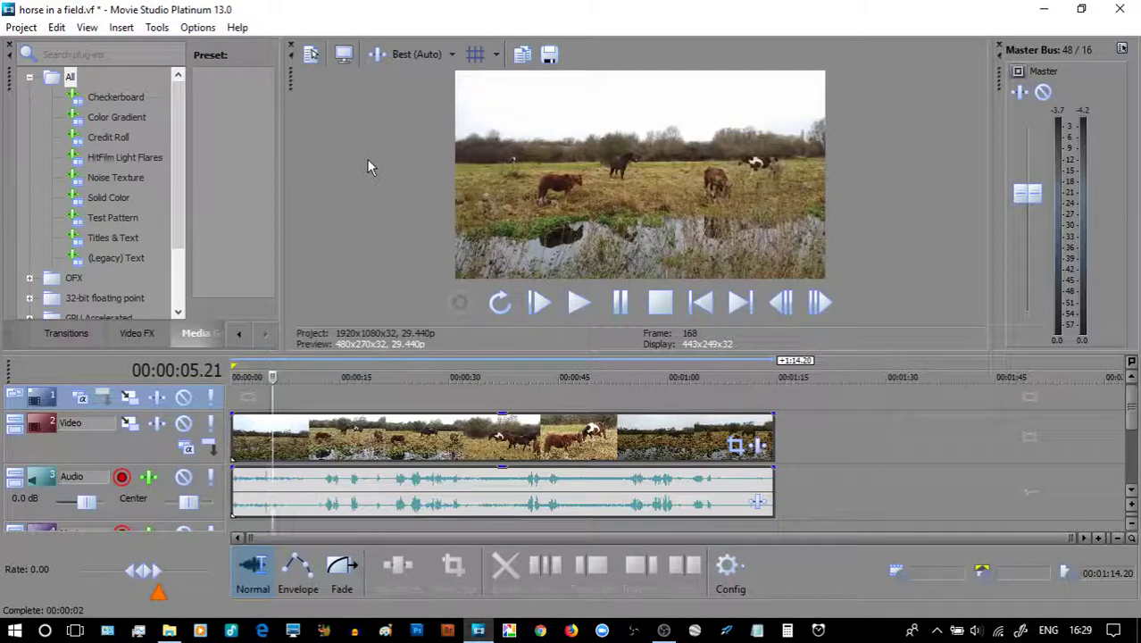
key(space)
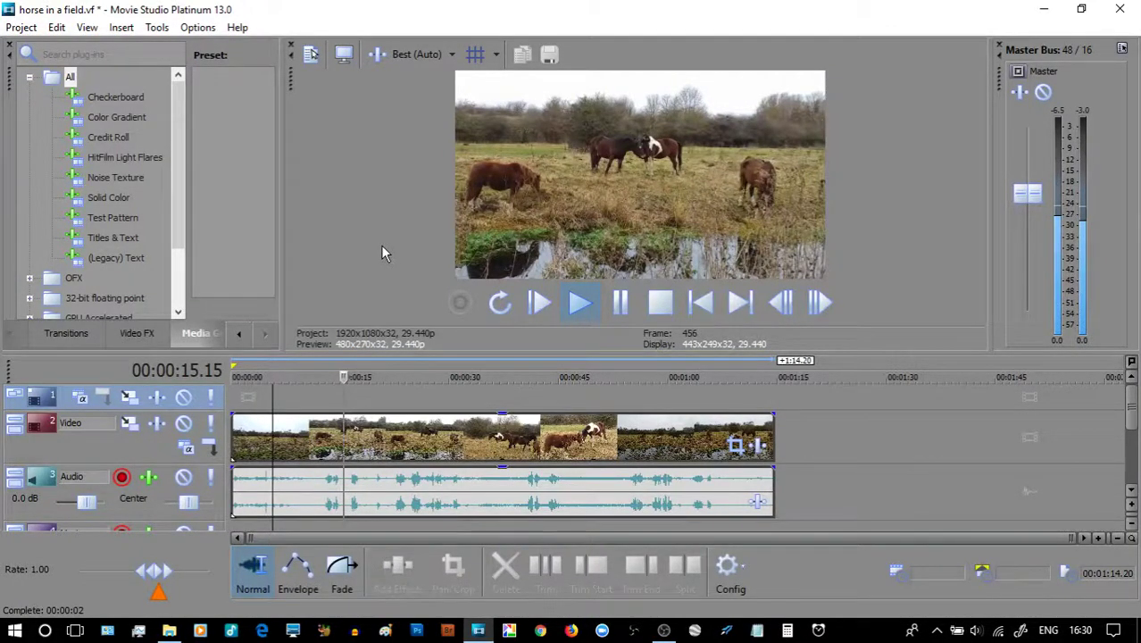
key(Return)
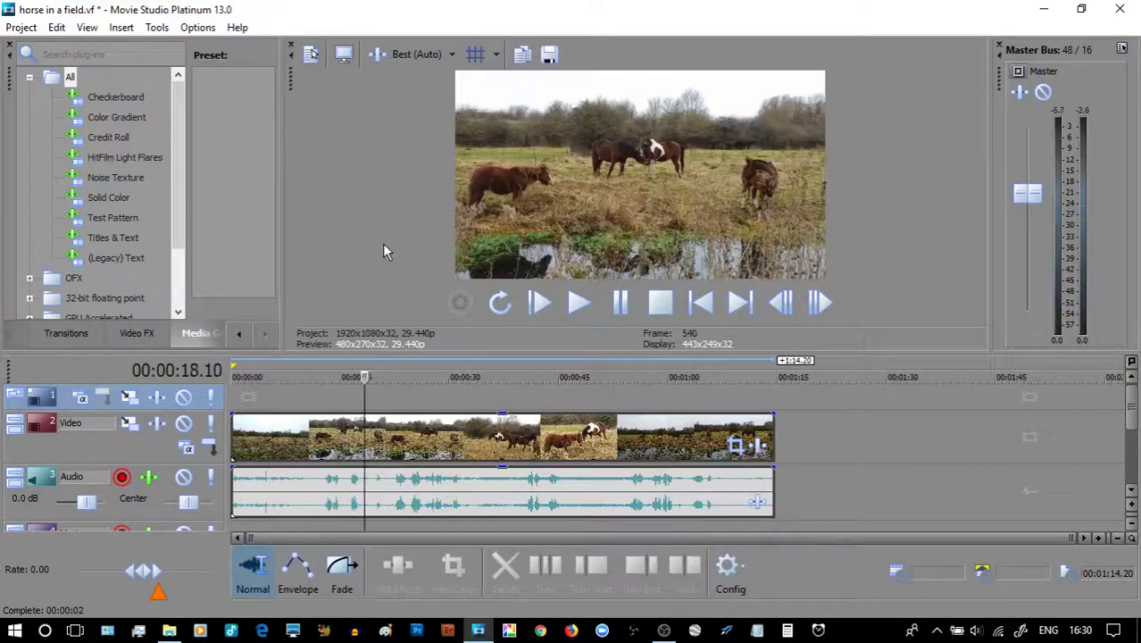
Step: Select the clip's audio event and open a copy, Take 2.wav, in the audio editor
click(290, 481)
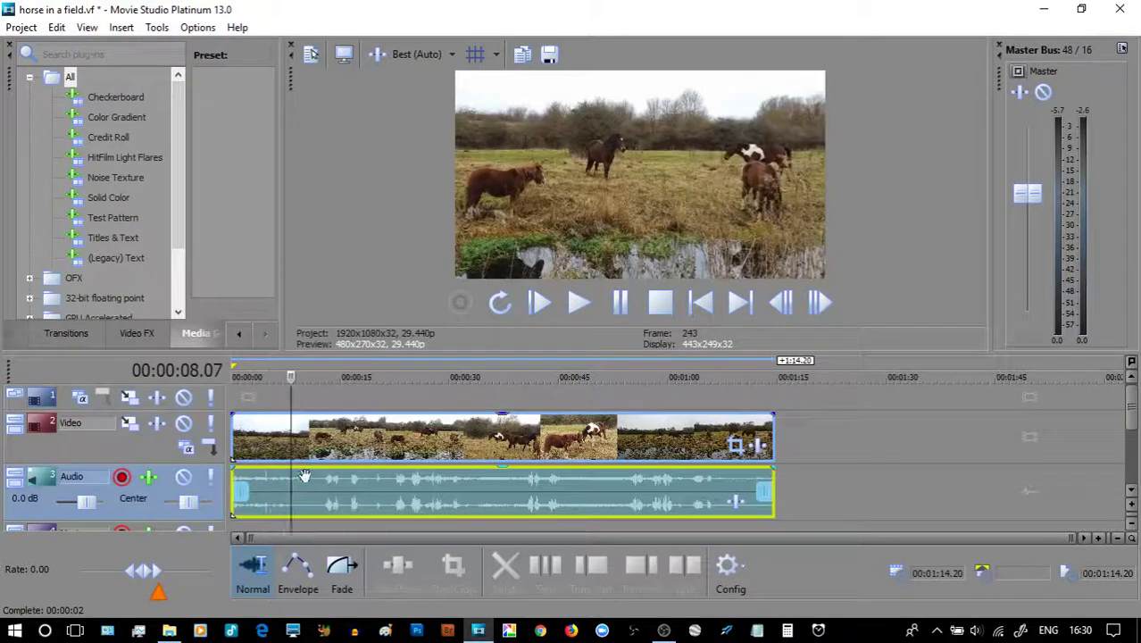
scroll(304, 477, up, 4)
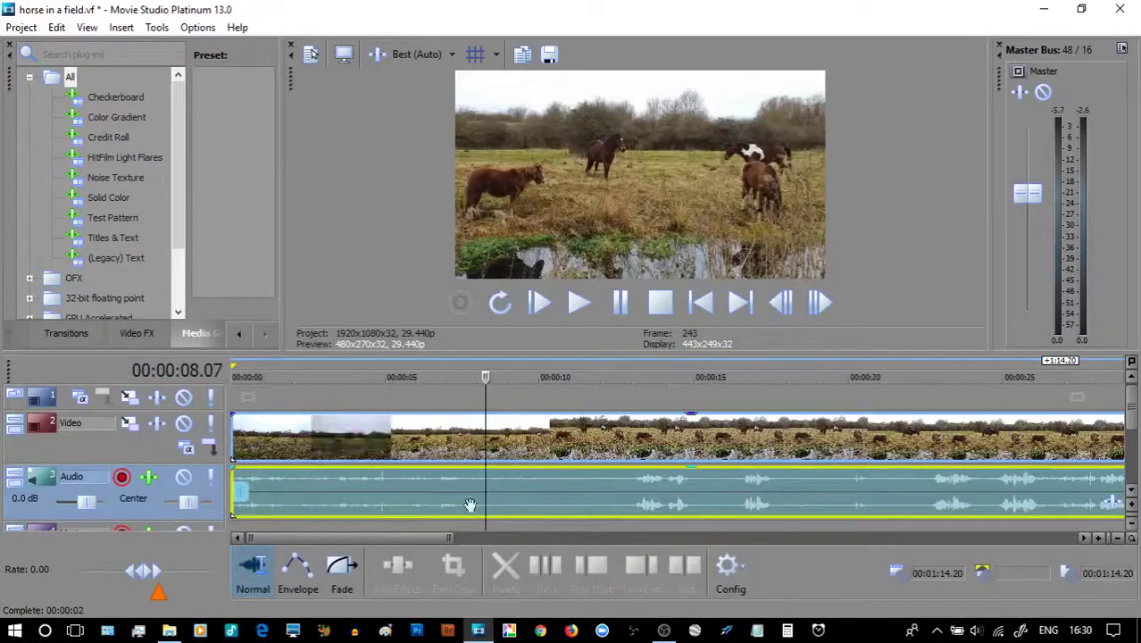
click(553, 487)
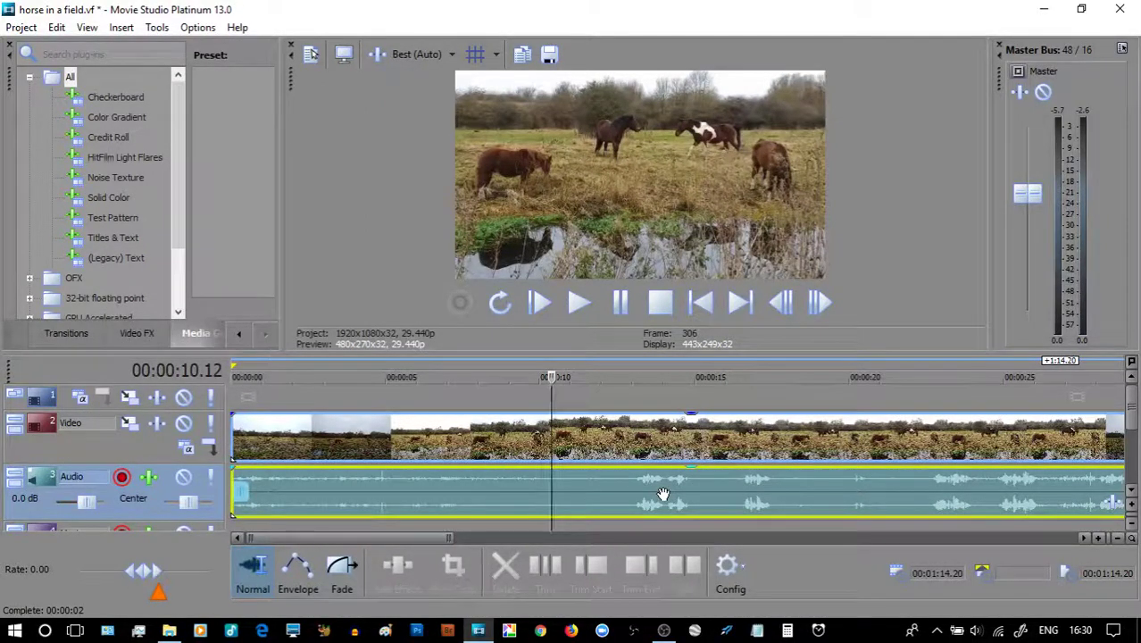
right_click(457, 495)
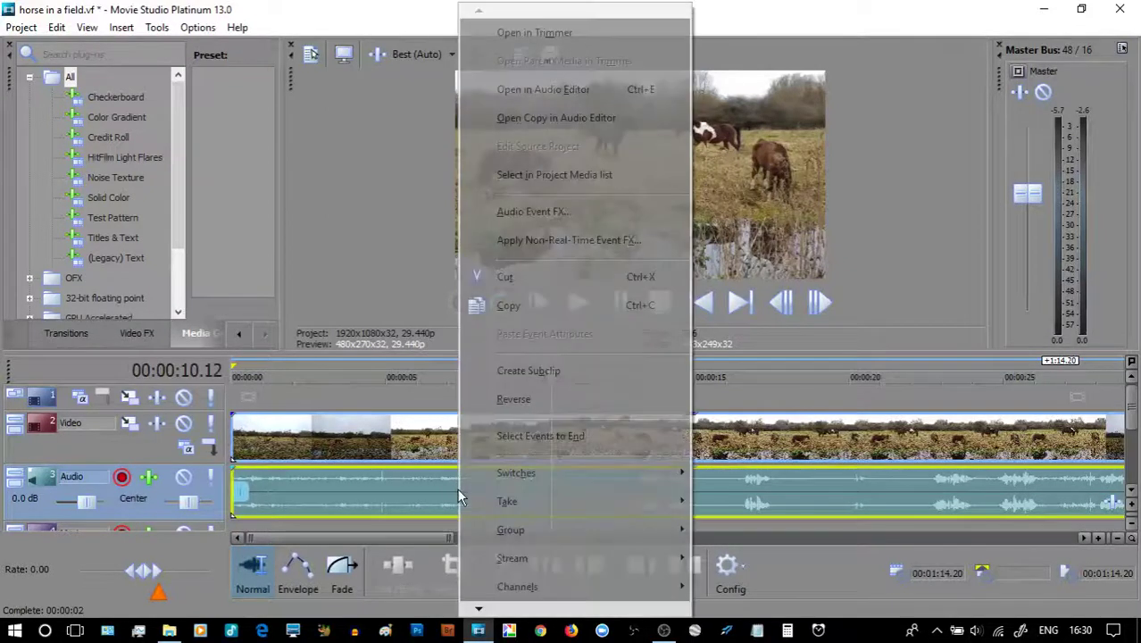
click(514, 125)
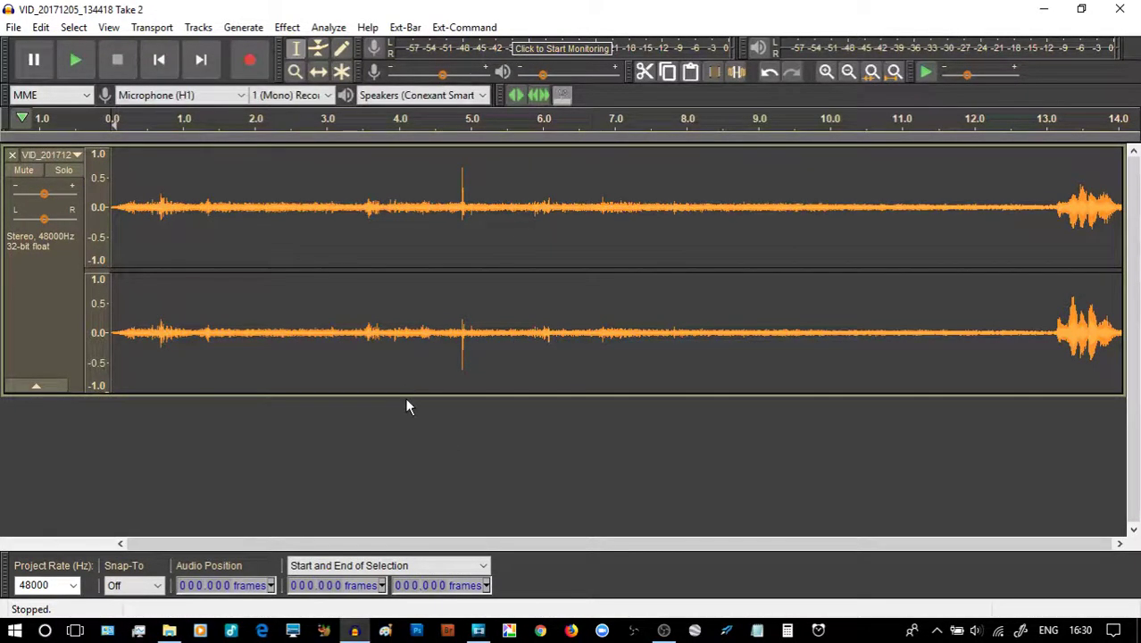
Step: Enlarge the stereo Take 2 track to fill the window, then play and stop it
drag(404, 396, 379, 525)
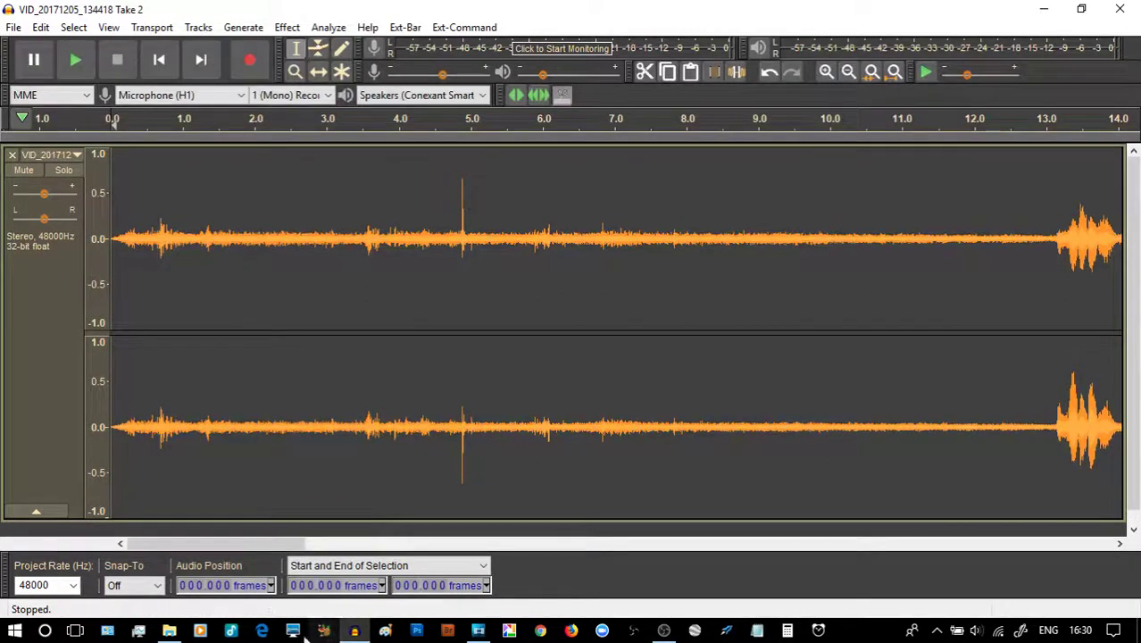
click(480, 632)
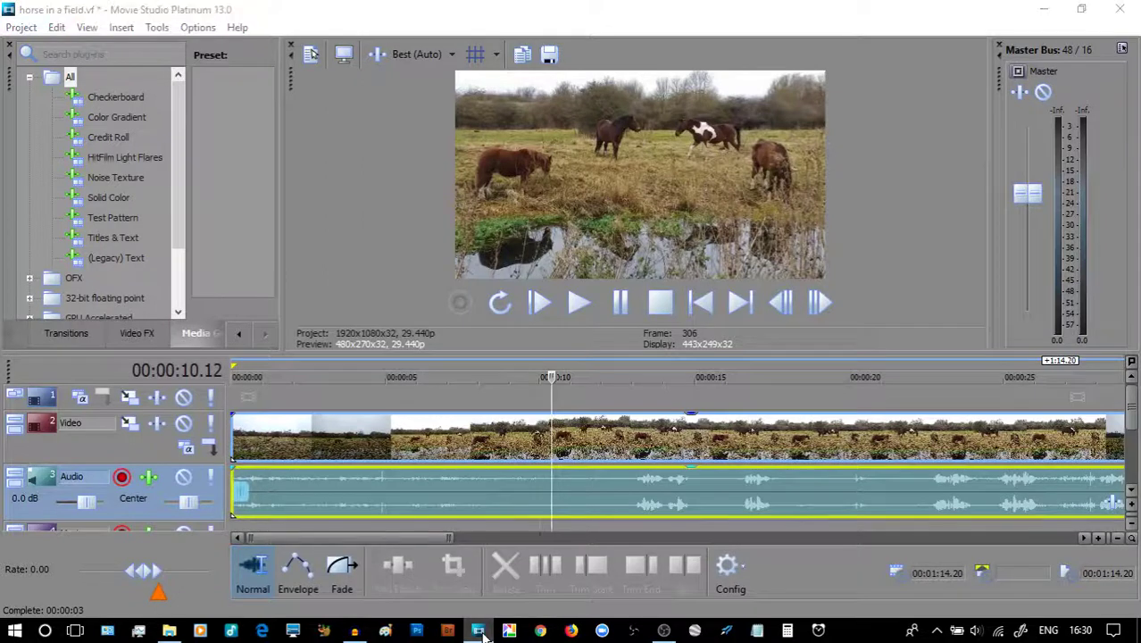
click(479, 632)
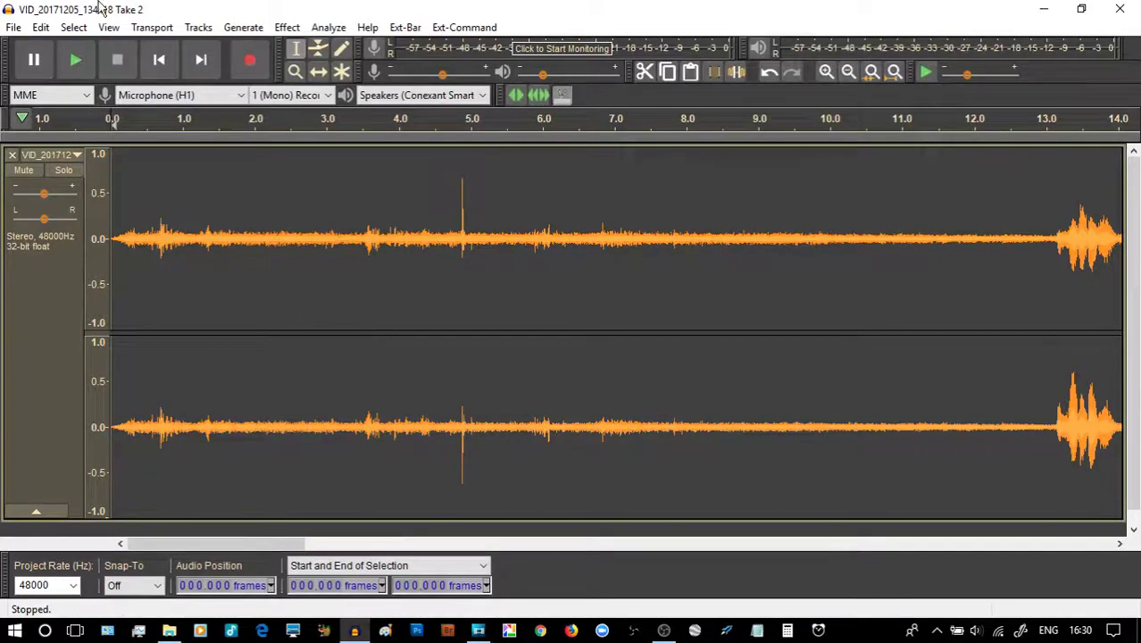
click(77, 62)
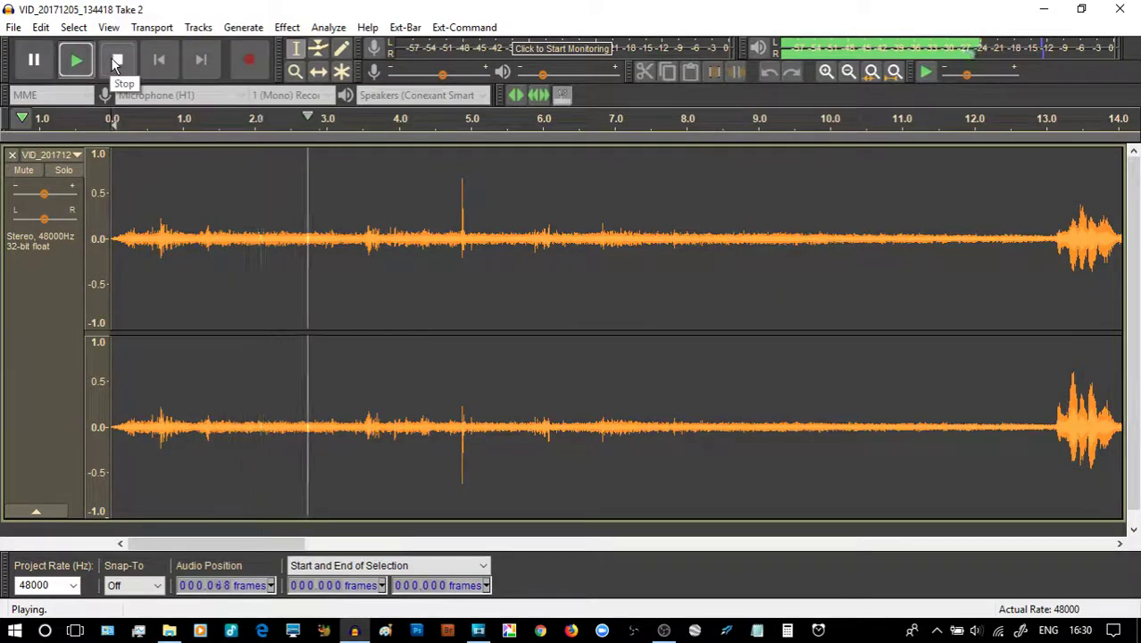
click(116, 60)
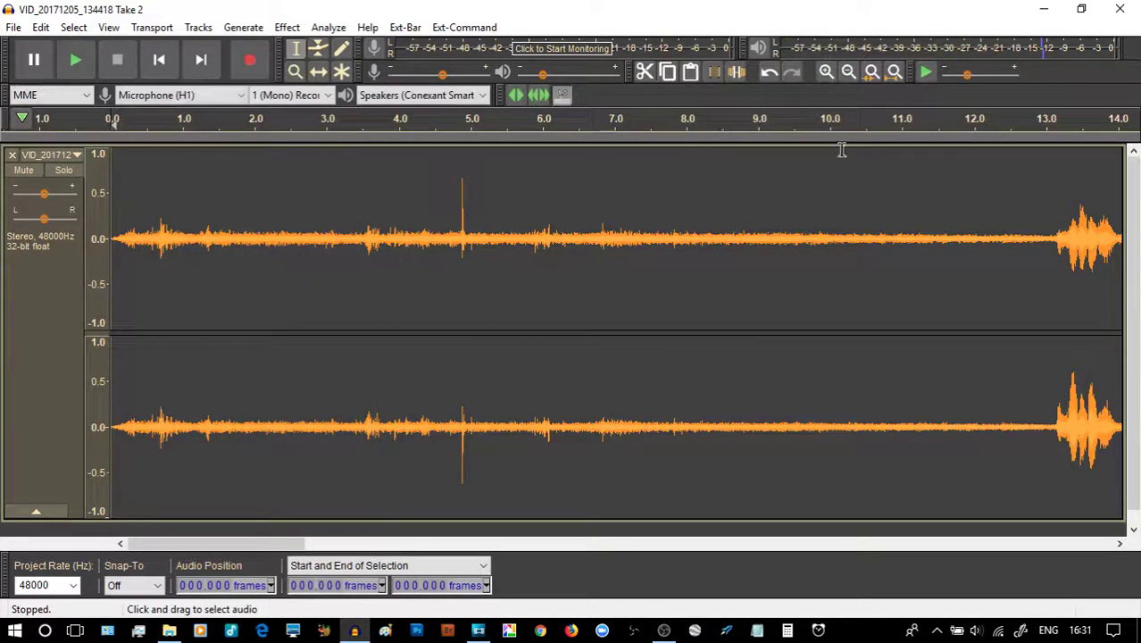
Step: Fit the whole recording in the window and listen from about 22 seconds
click(894, 72)
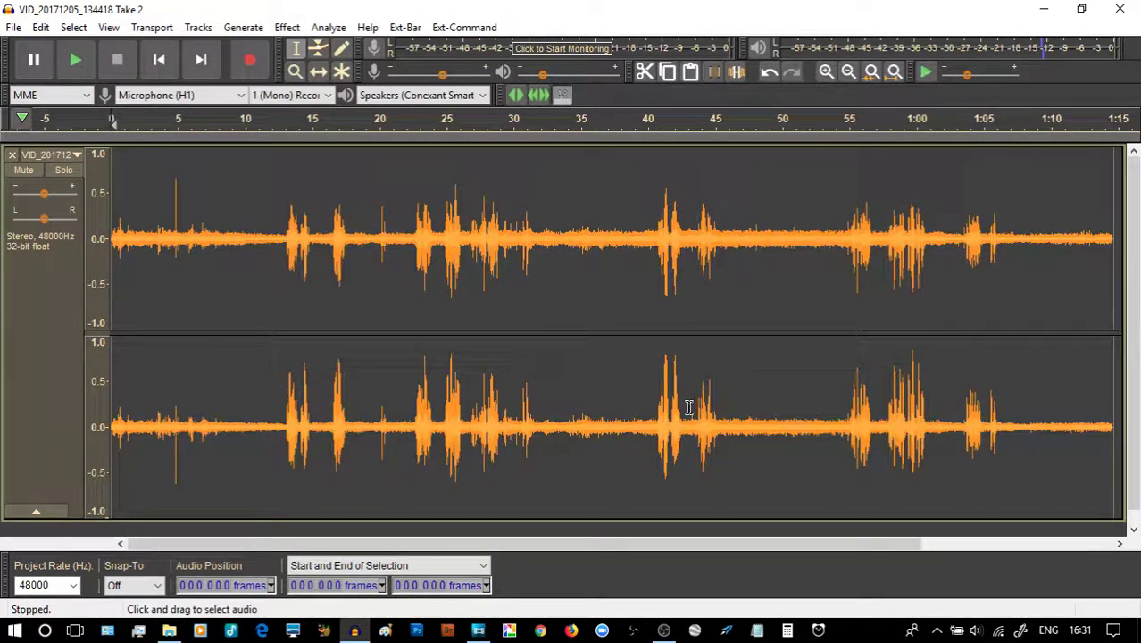
click(407, 243)
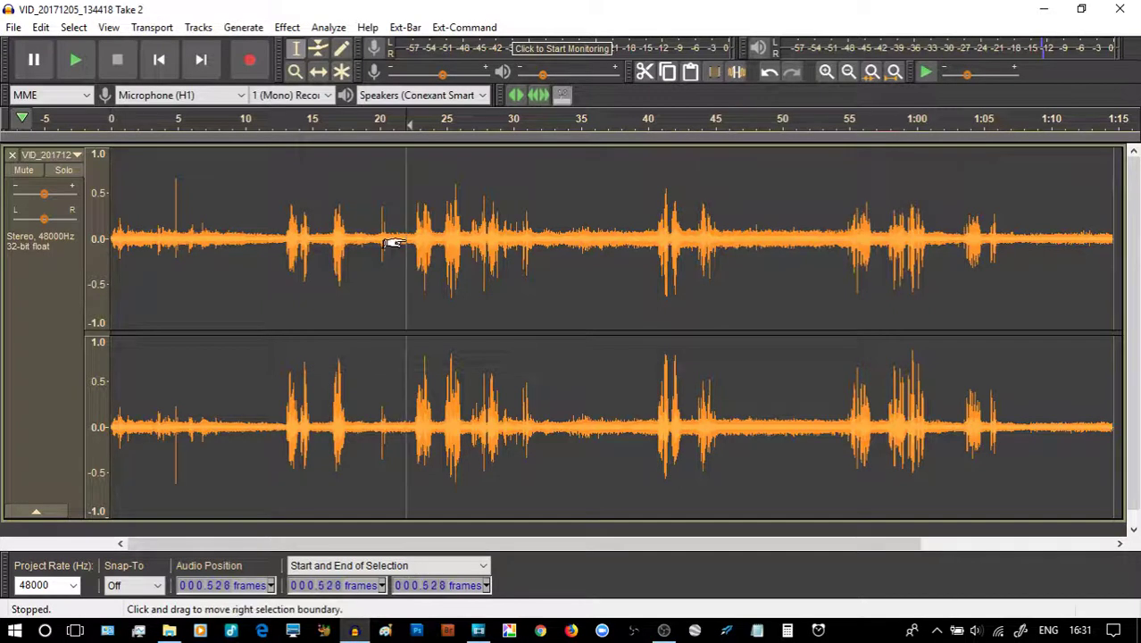
key(space)
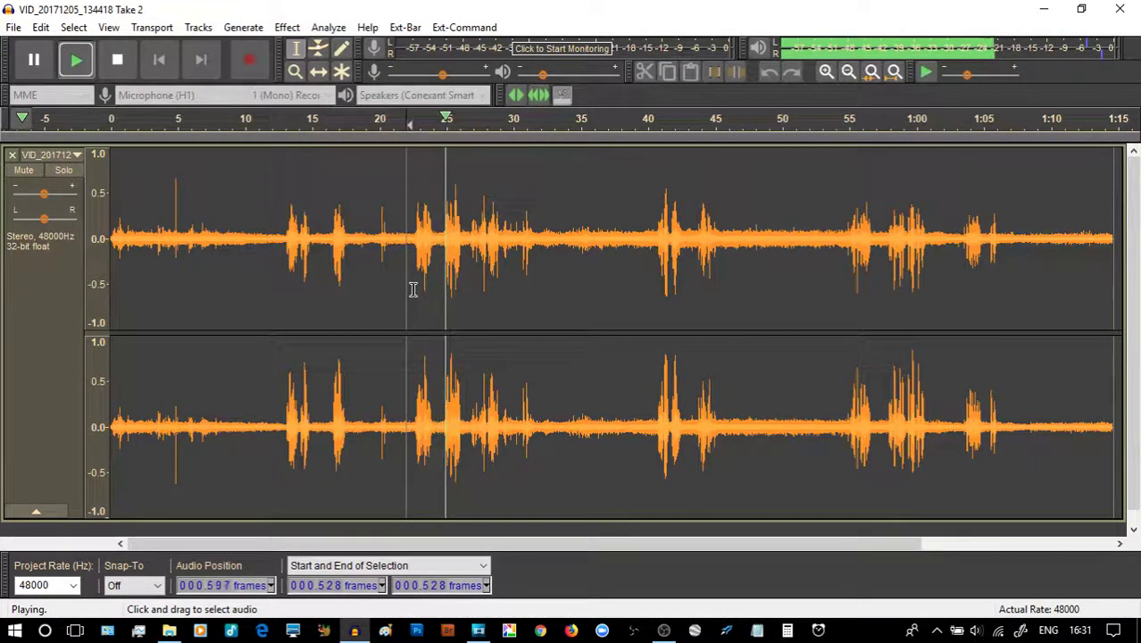
key(space)
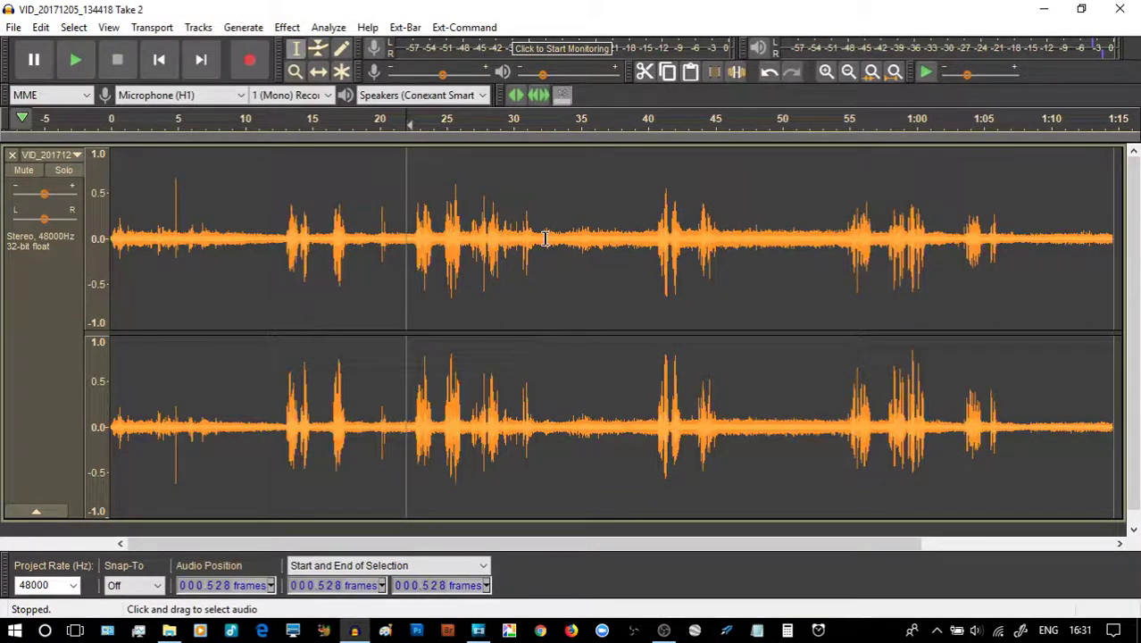
Step: Select the background-noise-only stretch from about 32.5 to 38.5 seconds, checking it by ear
drag(543, 238, 641, 257)
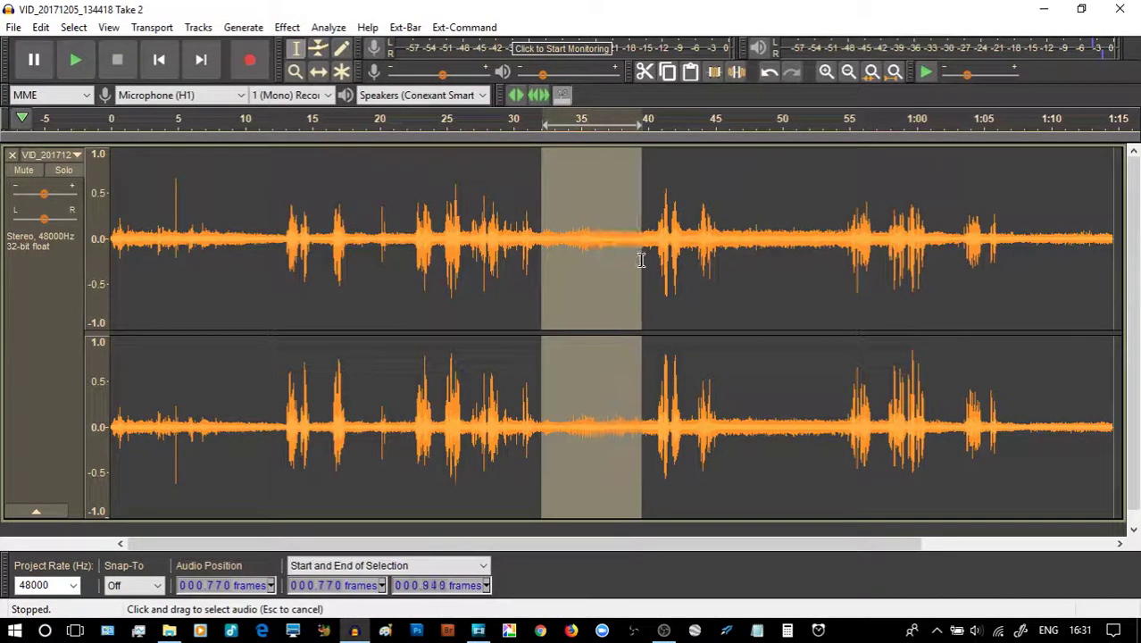
click(526, 213)
key(space)
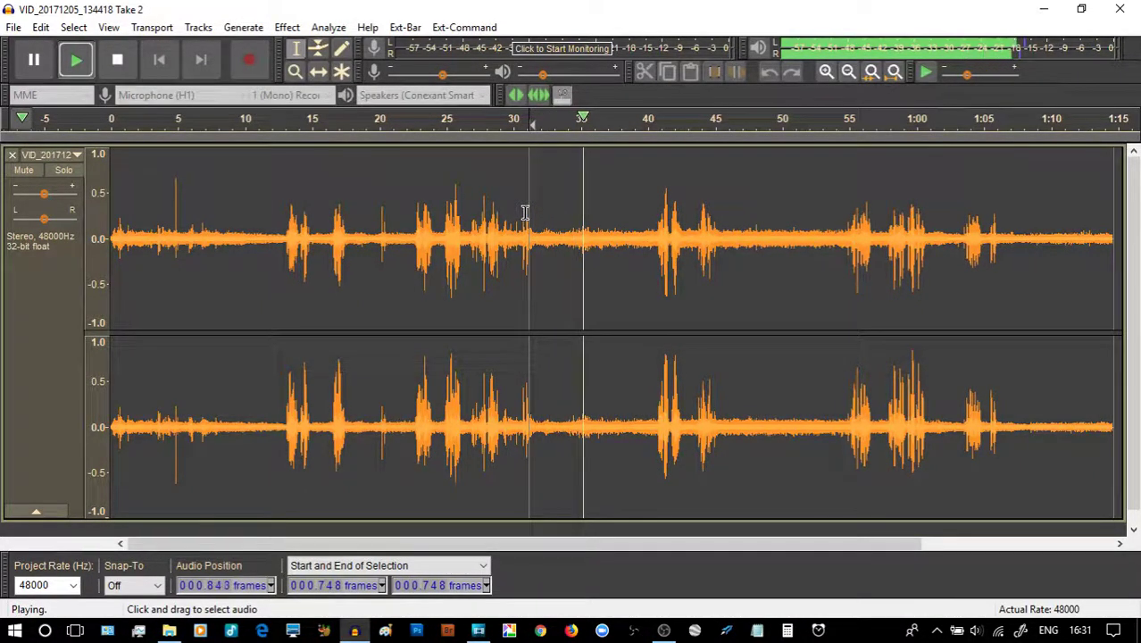
key(space)
drag(541, 225, 647, 251)
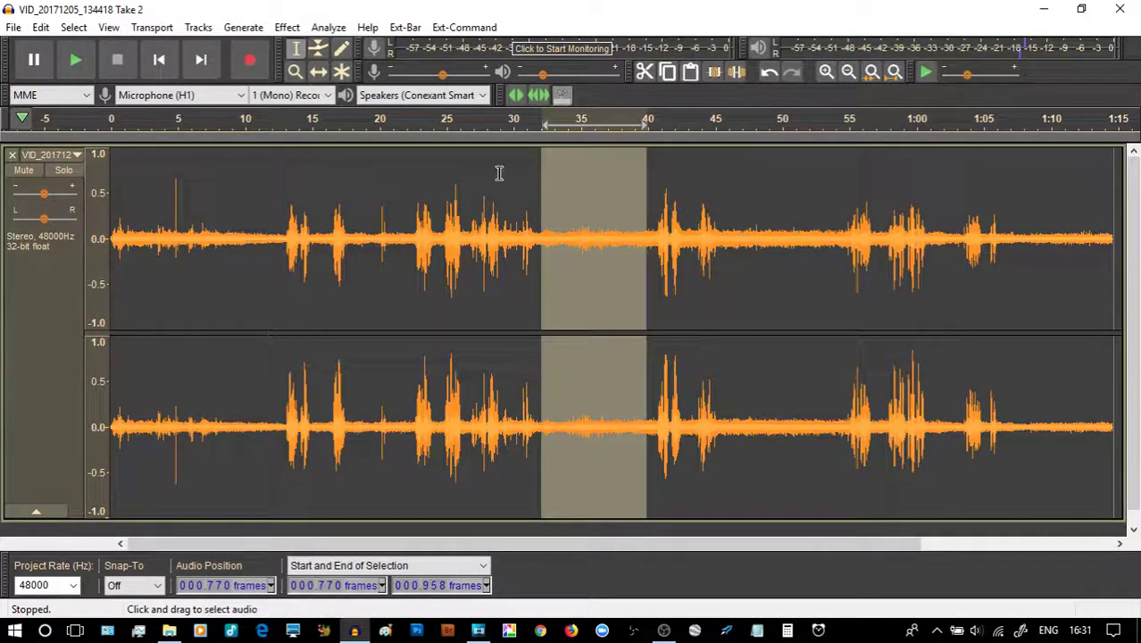
Step: Capture the selected quiet stretch as the Noise Reduction noise profile
click(288, 28)
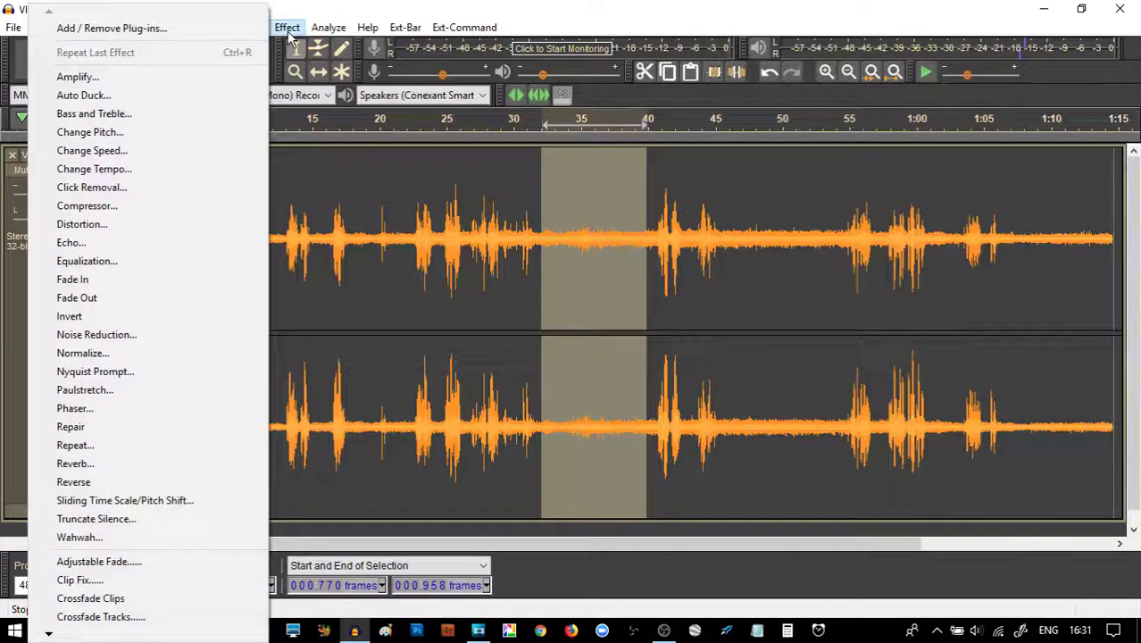
click(128, 344)
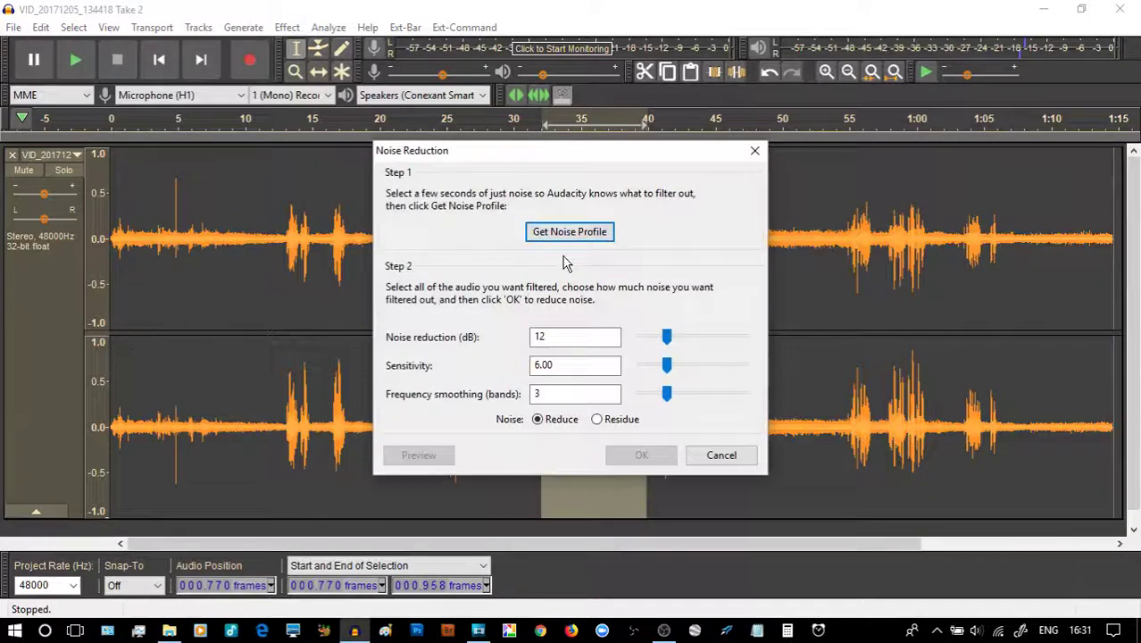
click(576, 234)
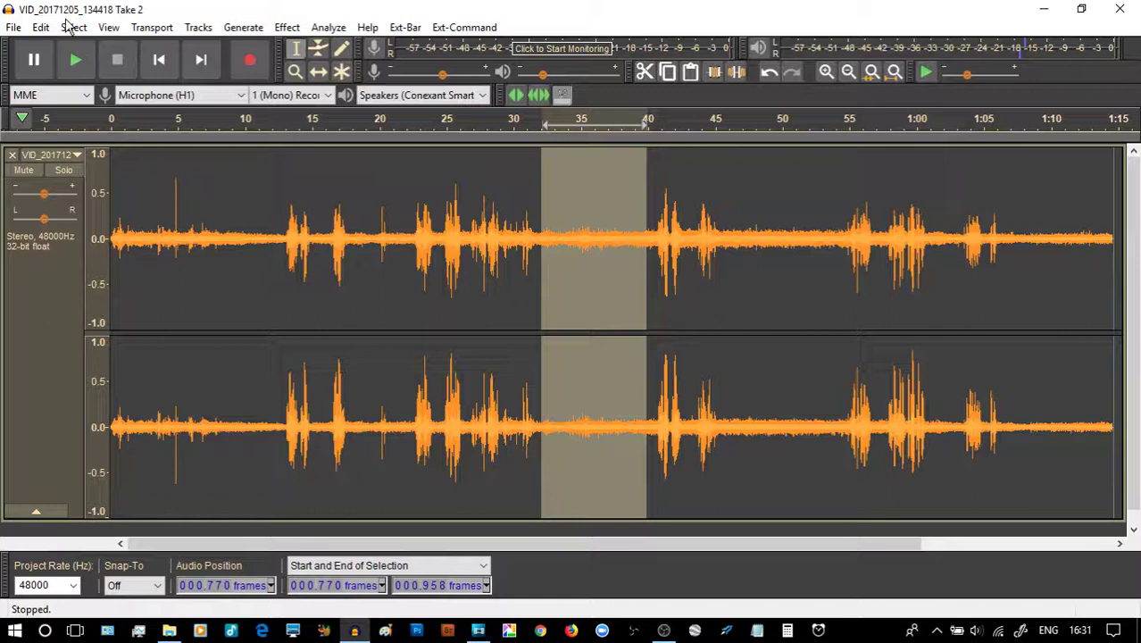
Step: Apply Noise Reduction to the whole track at 12 dB, sensitivity 6.00, smoothing 3
click(63, 281)
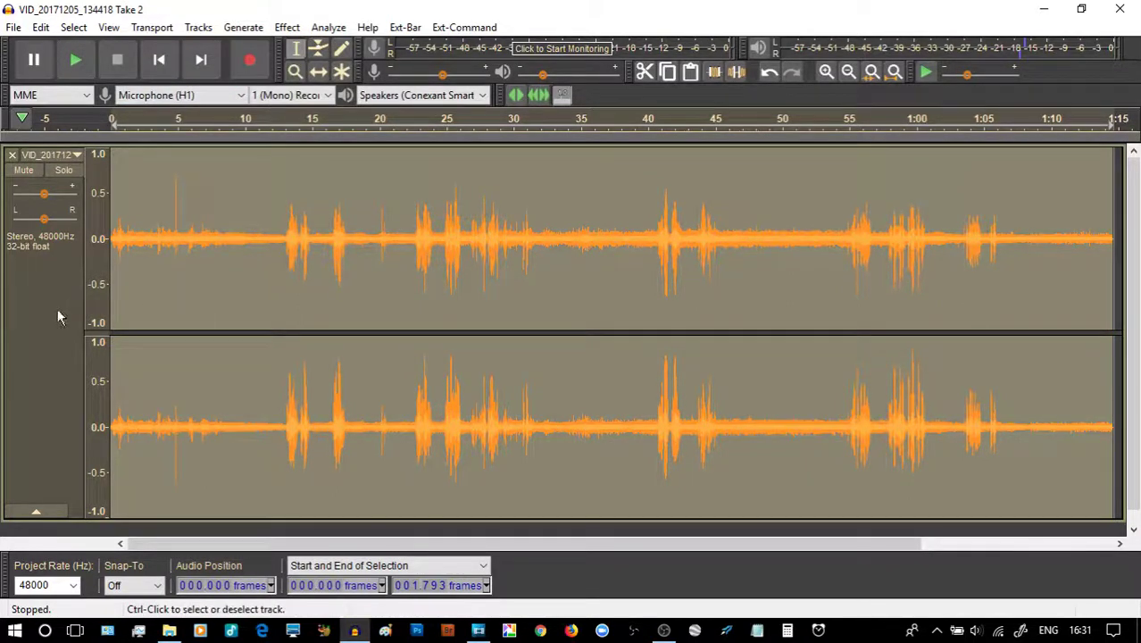
click(284, 273)
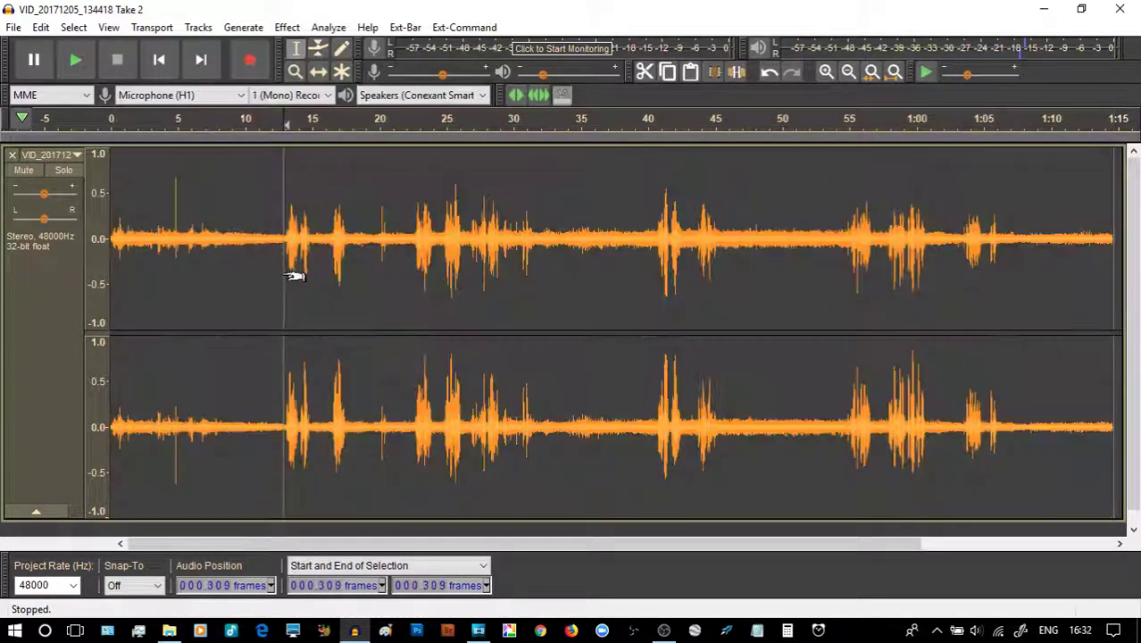
click(47, 313)
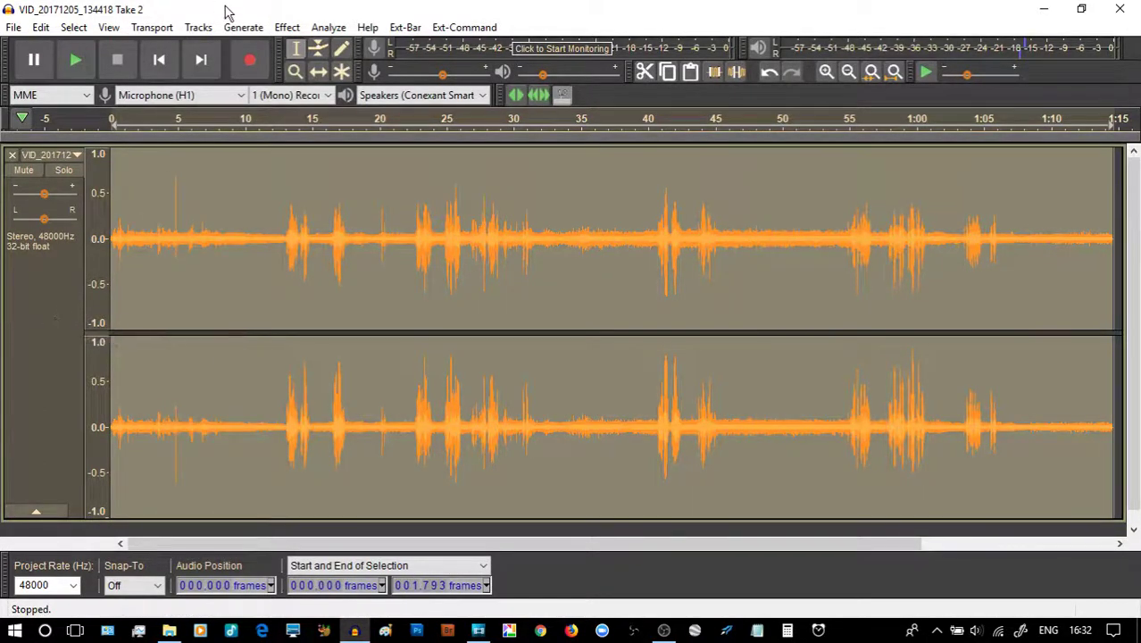
click(286, 28)
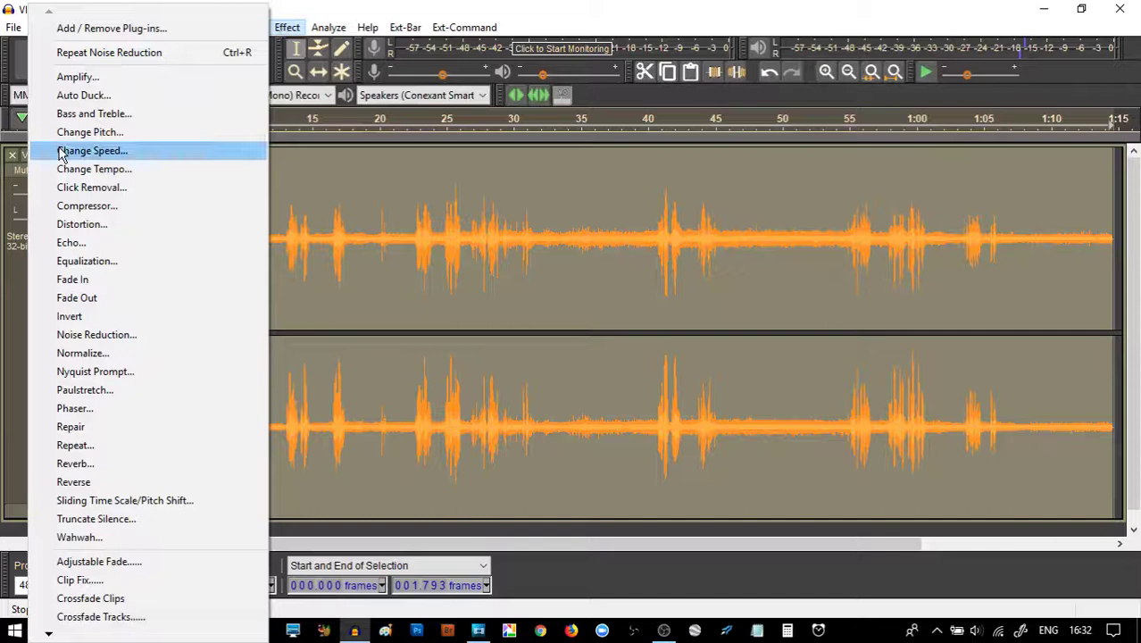
click(114, 343)
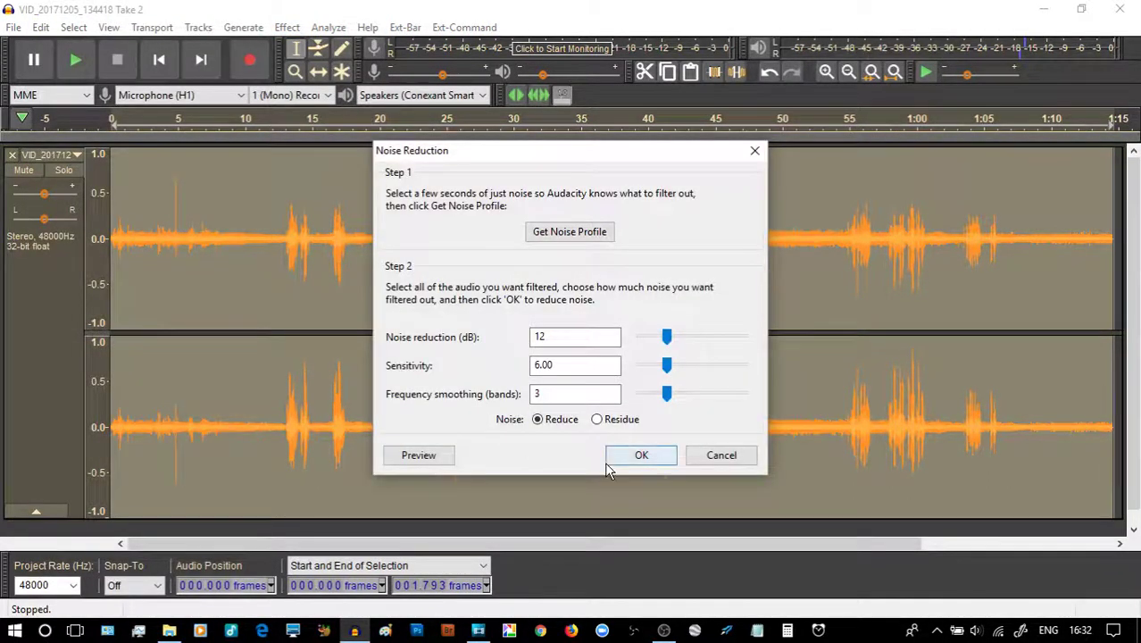
click(640, 457)
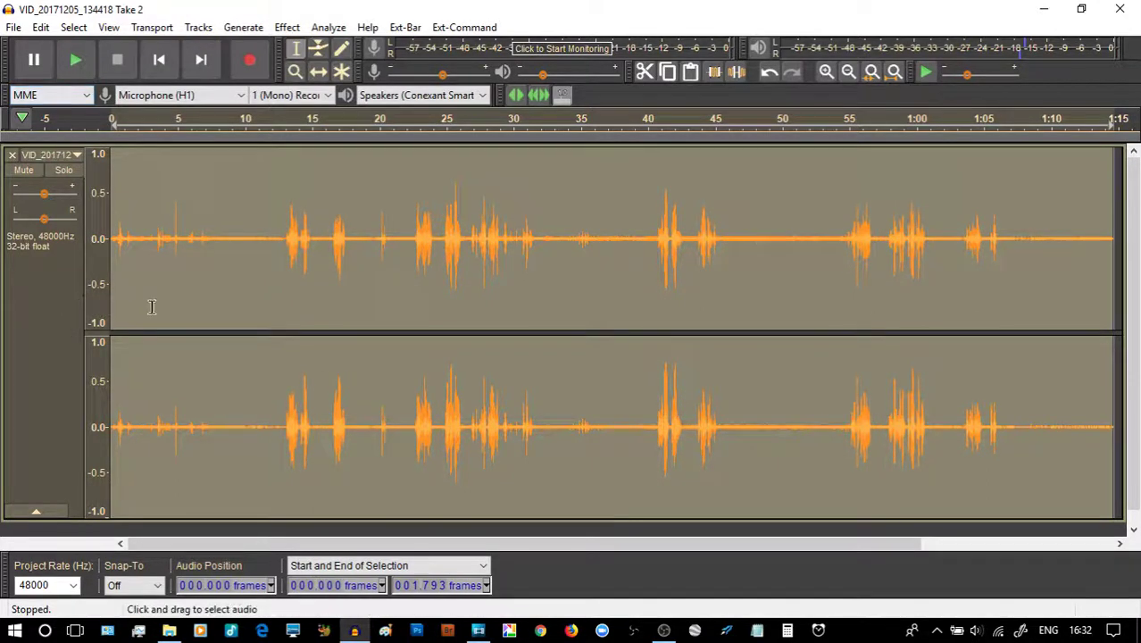
Step: Play the cleaned audio from the start to check the noise reduction
click(124, 278)
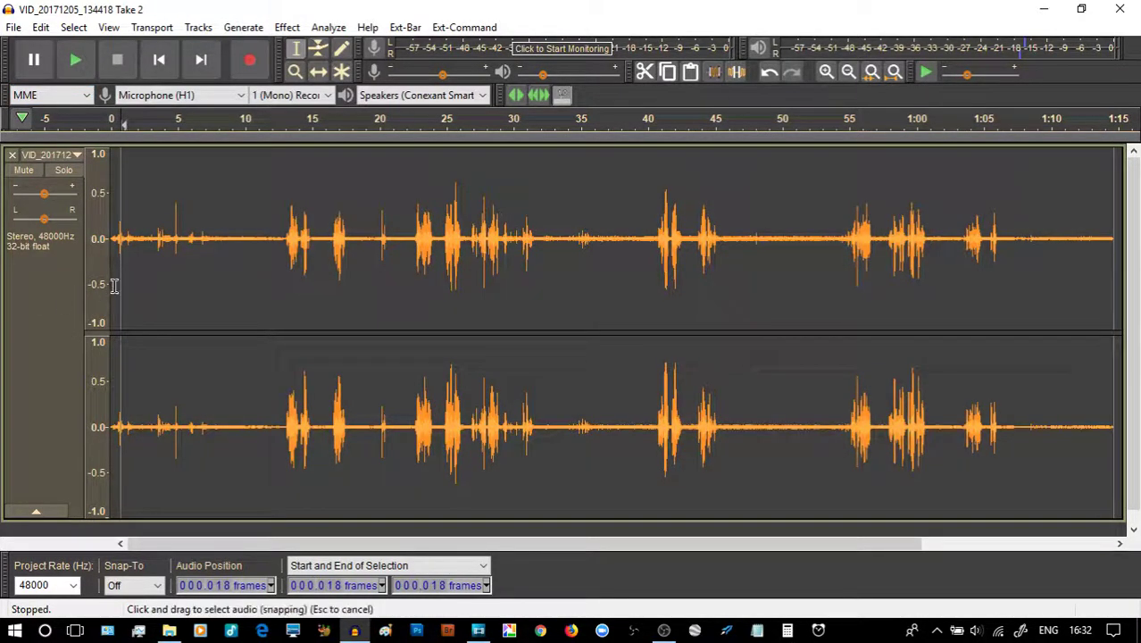
click(159, 59)
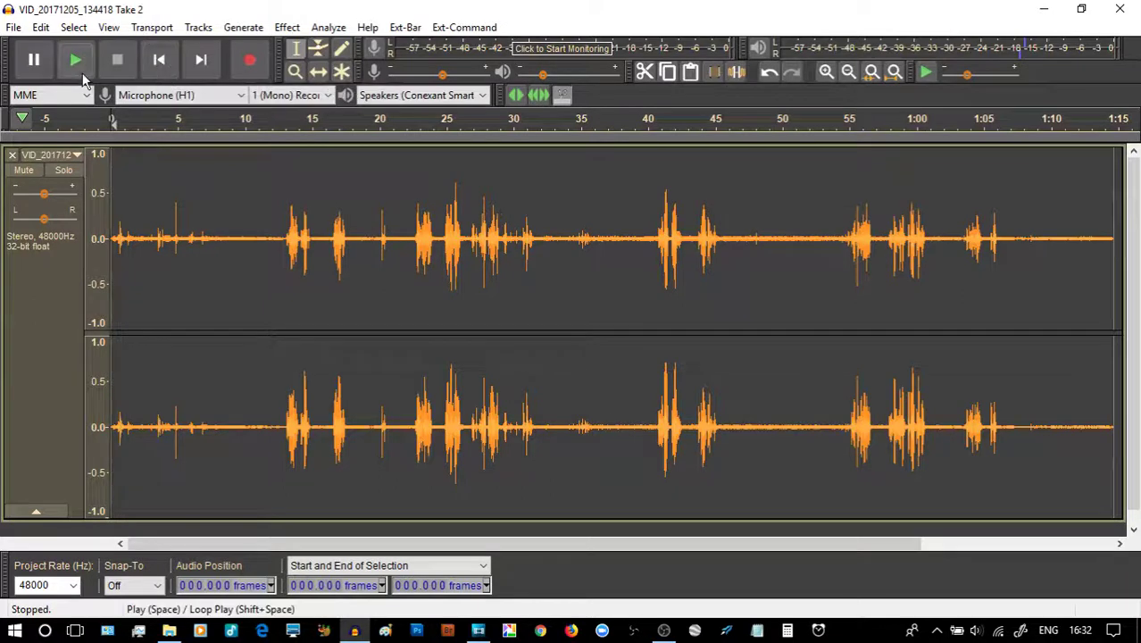
click(75, 62)
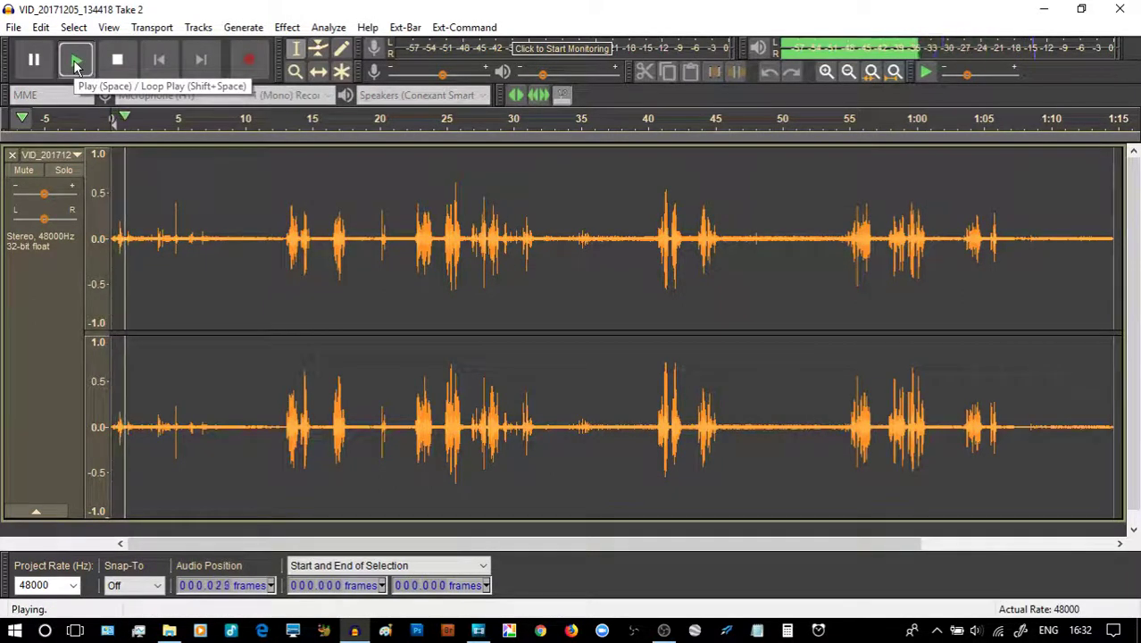
click(116, 60)
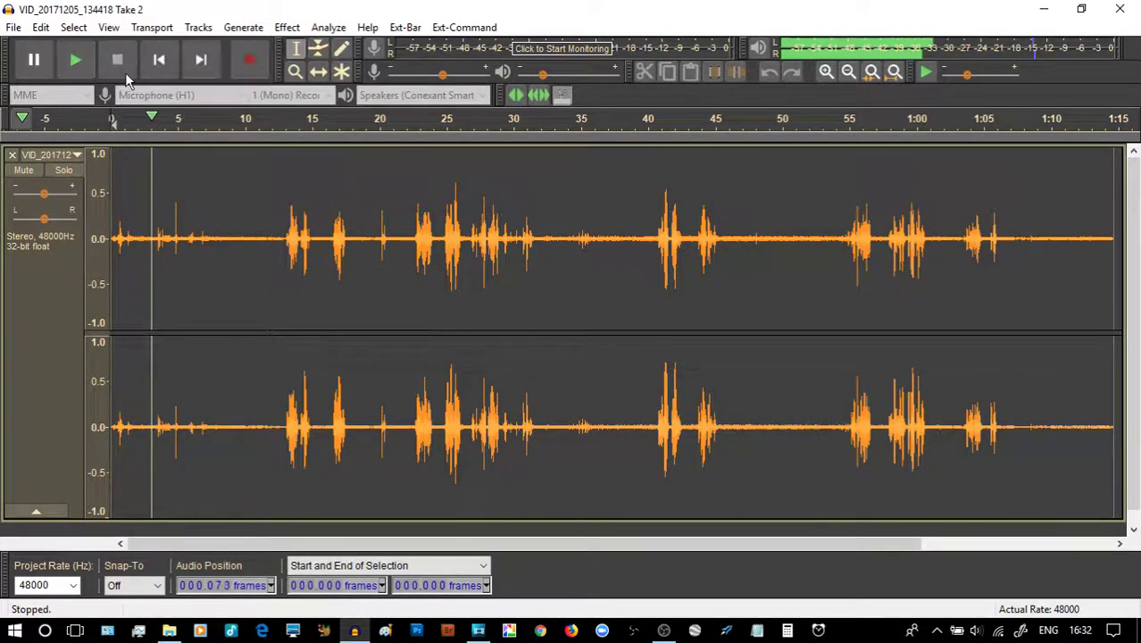
Step: Audition the cleaned audio from about 8 s, 32 s and 21 s
click(219, 201)
key(space)
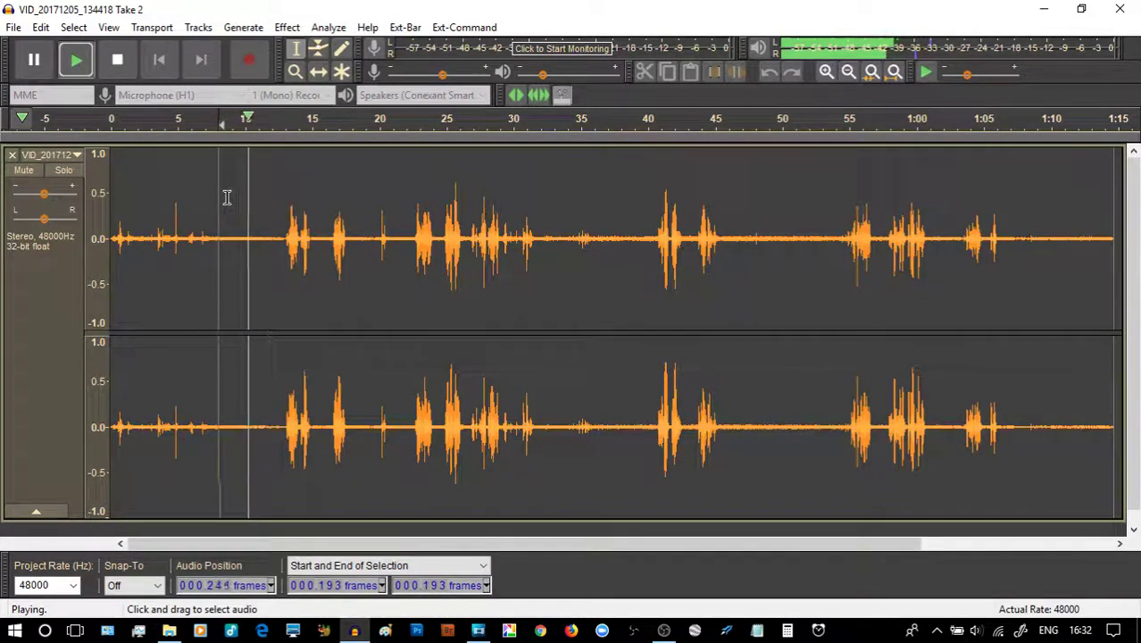
key(space)
click(545, 237)
key(space)
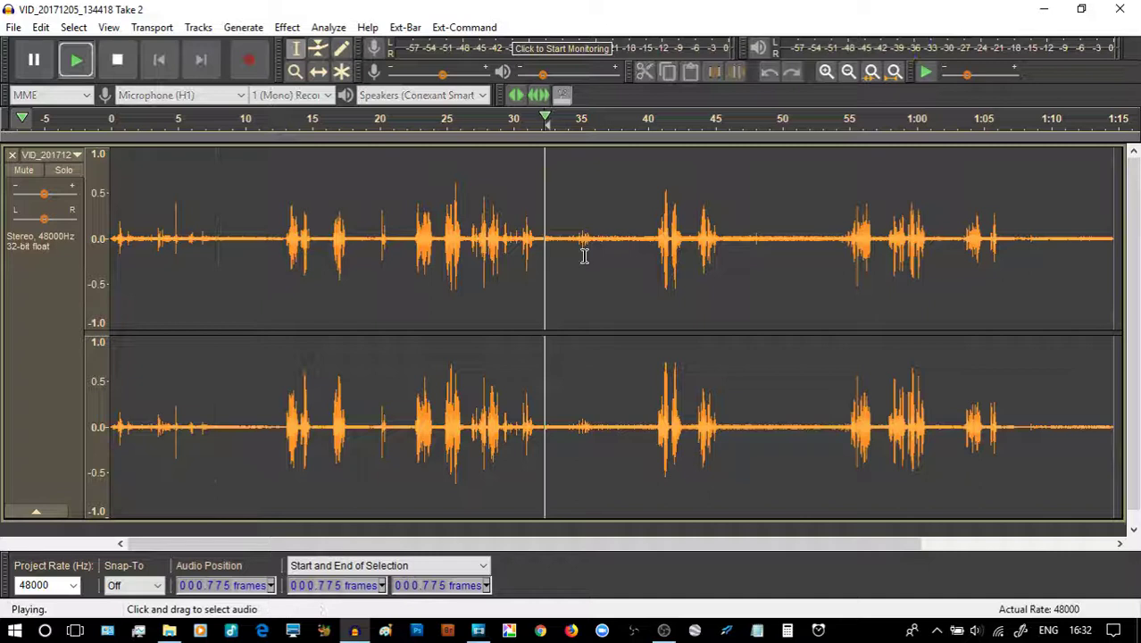
key(space)
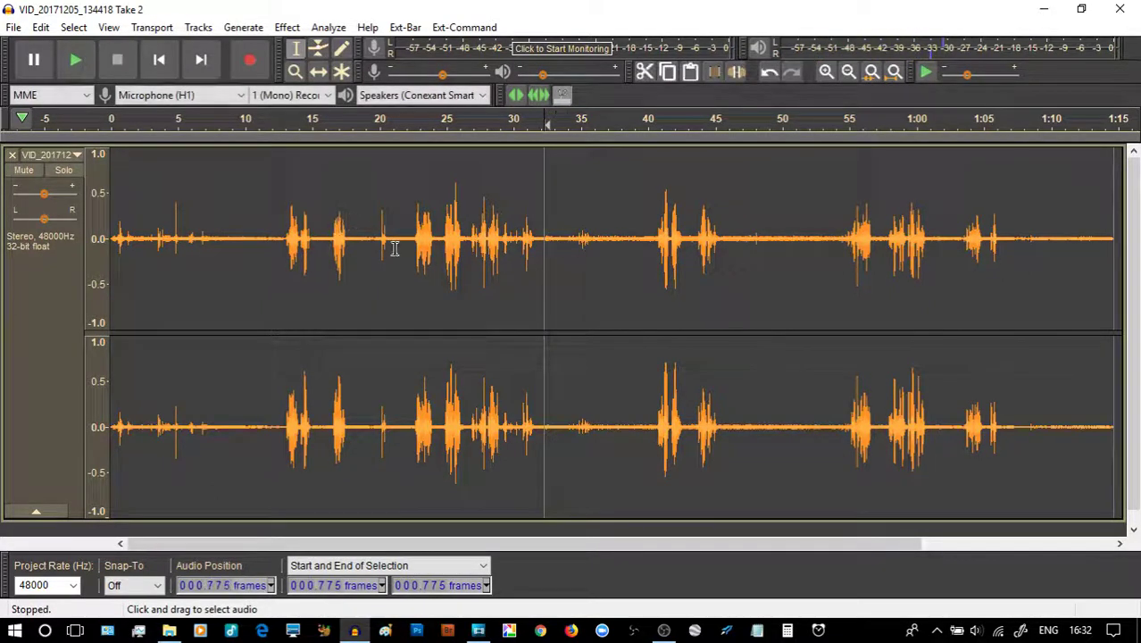
click(400, 239)
key(space)
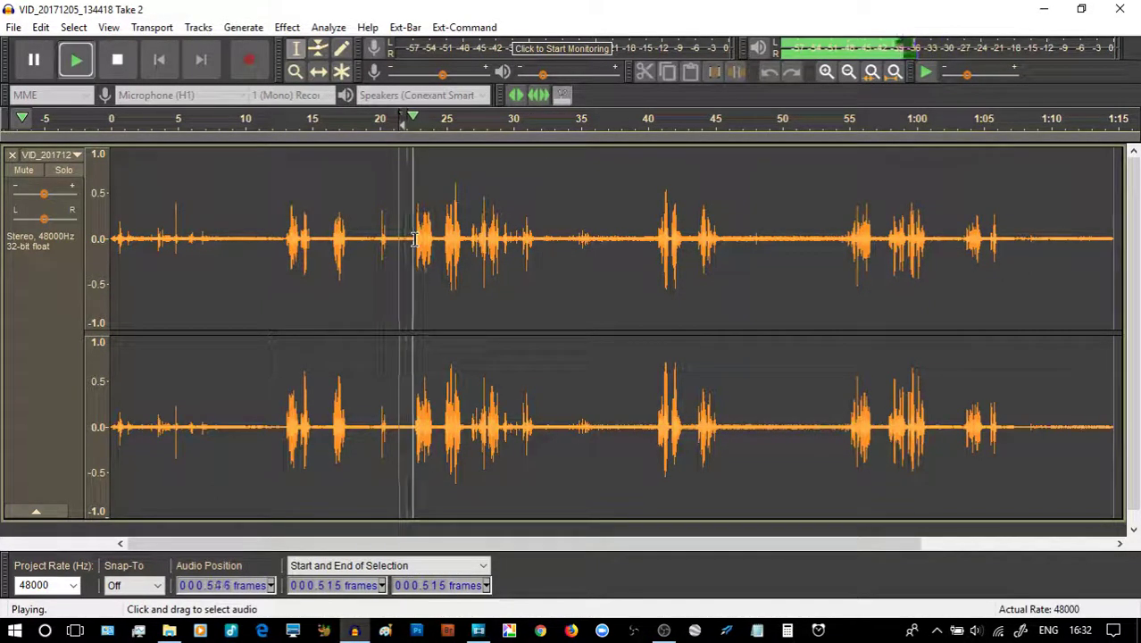
key(space)
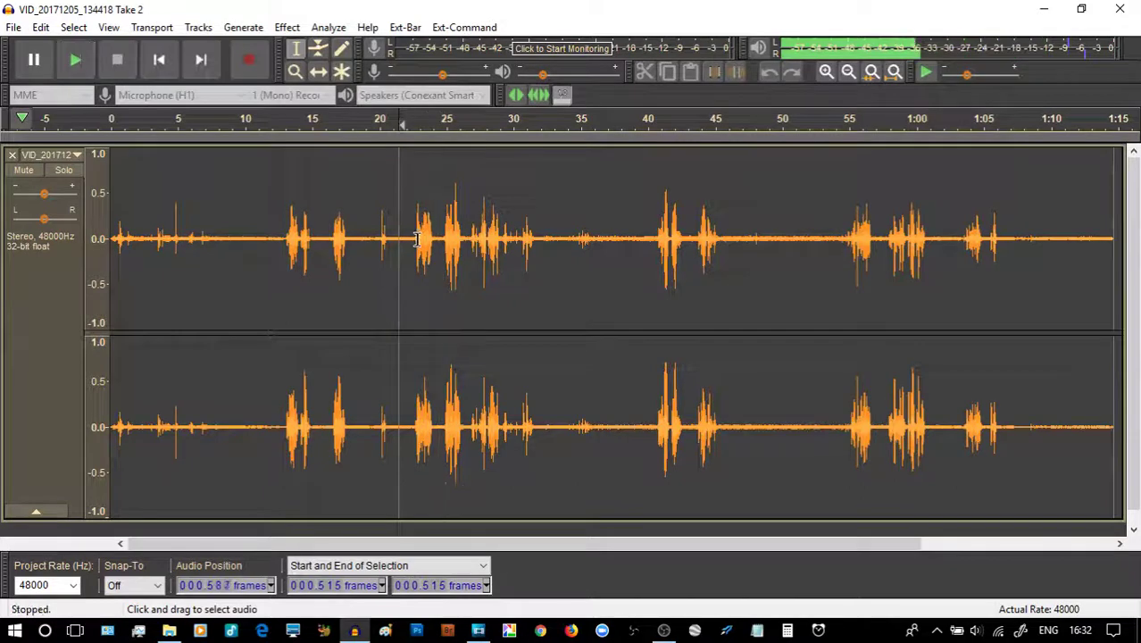
click(285, 28)
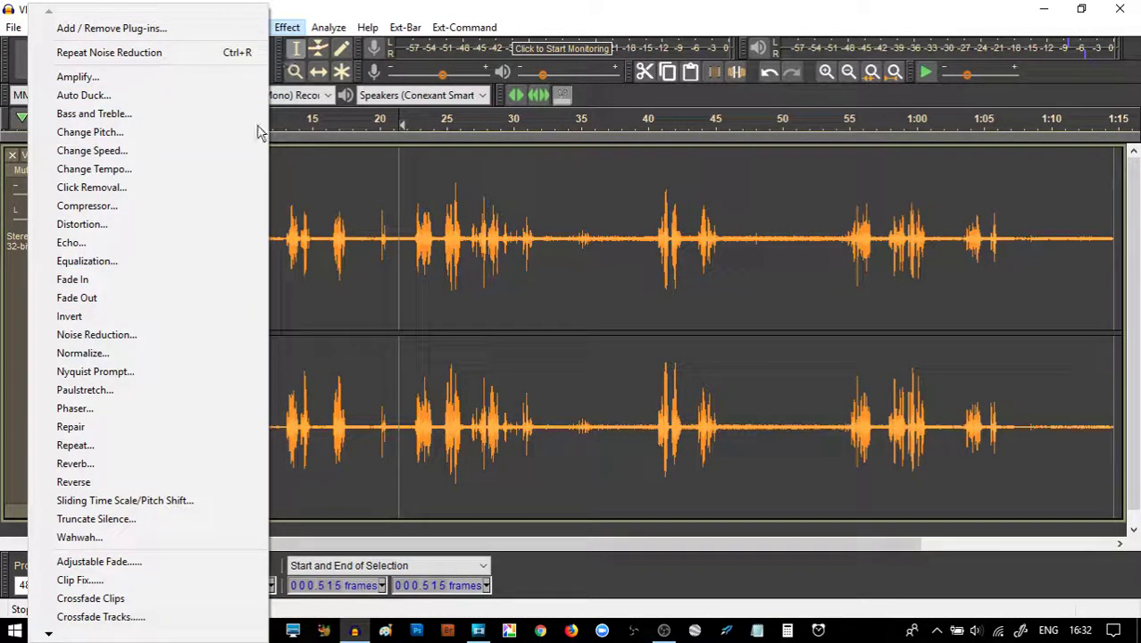
Step: Normalize the whole Take 2 track with the default settings
click(14, 342)
click(70, 299)
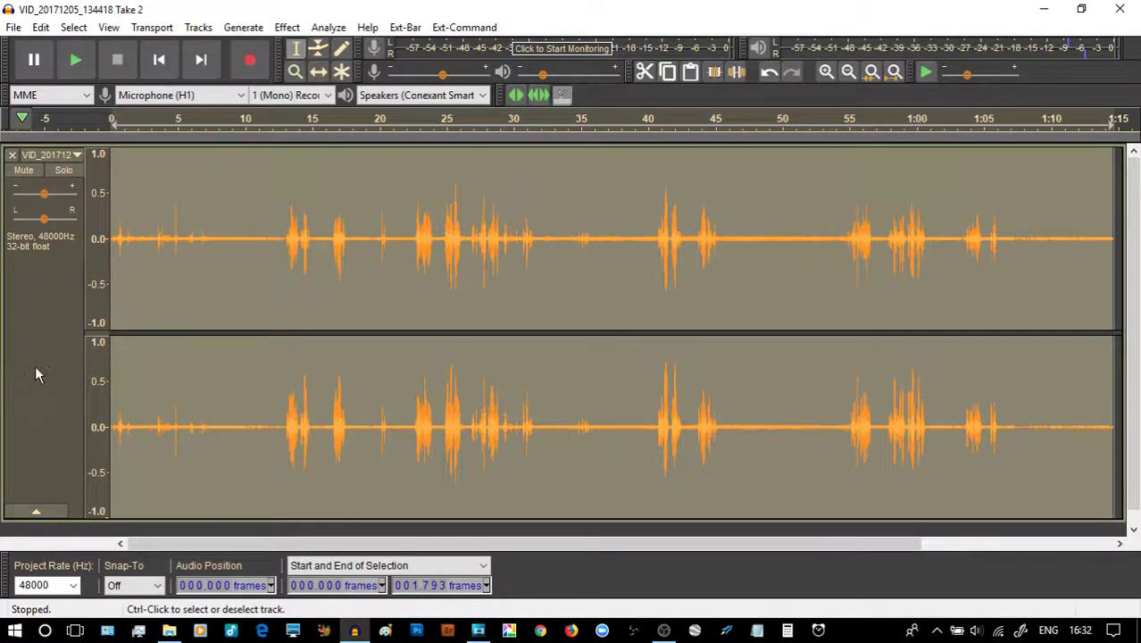
click(284, 28)
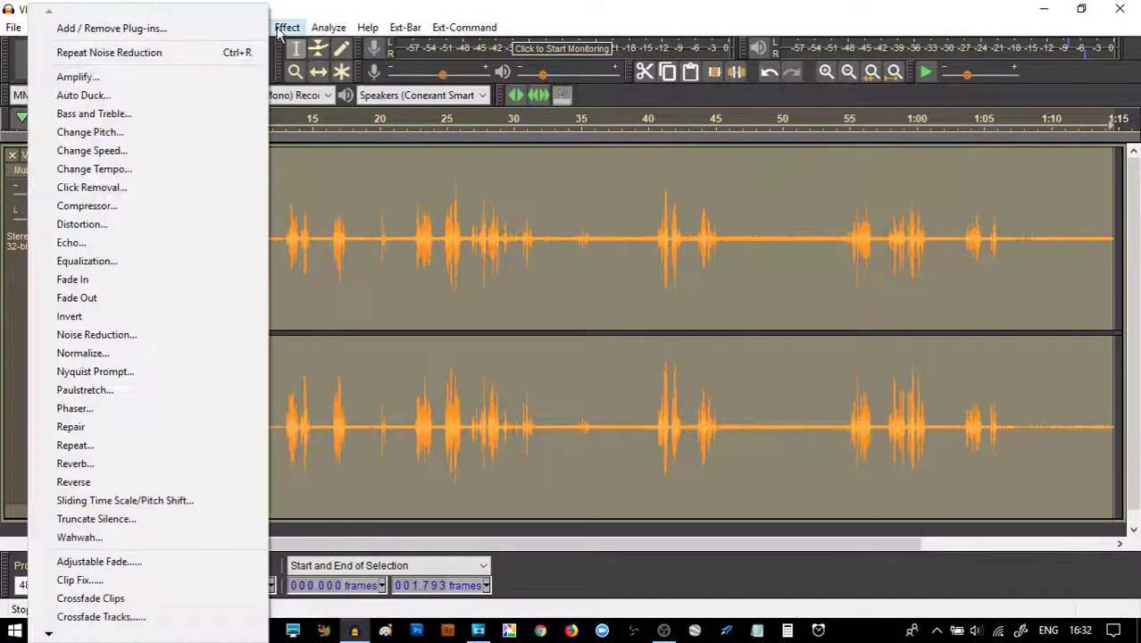
click(76, 361)
click(624, 361)
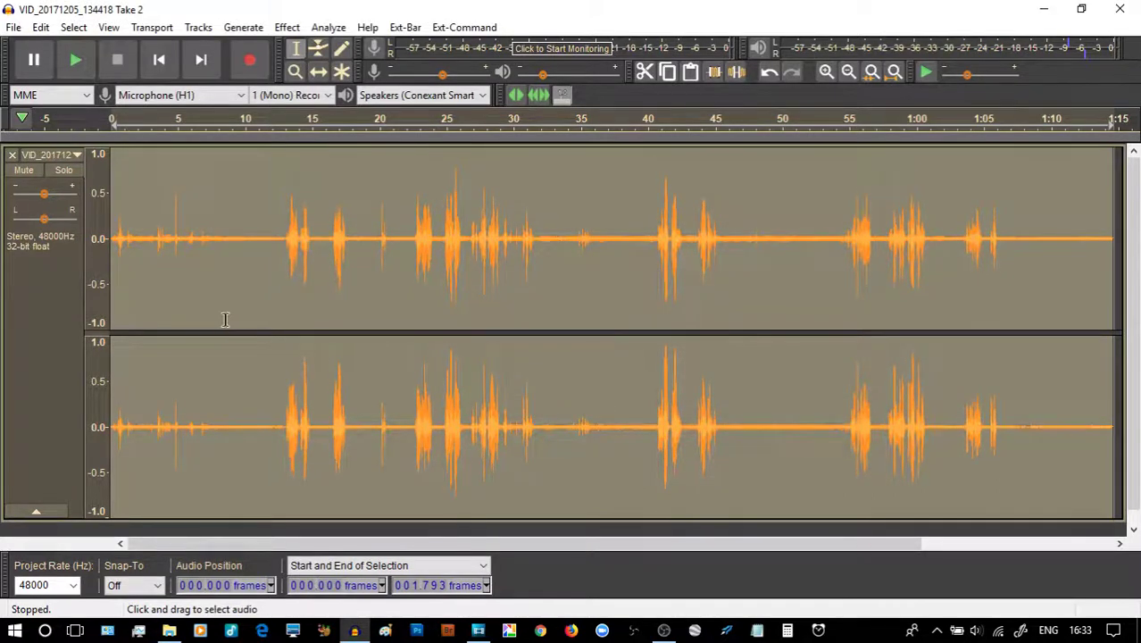
Step: Play the normalized audio from about 8 seconds
click(221, 257)
key(space)
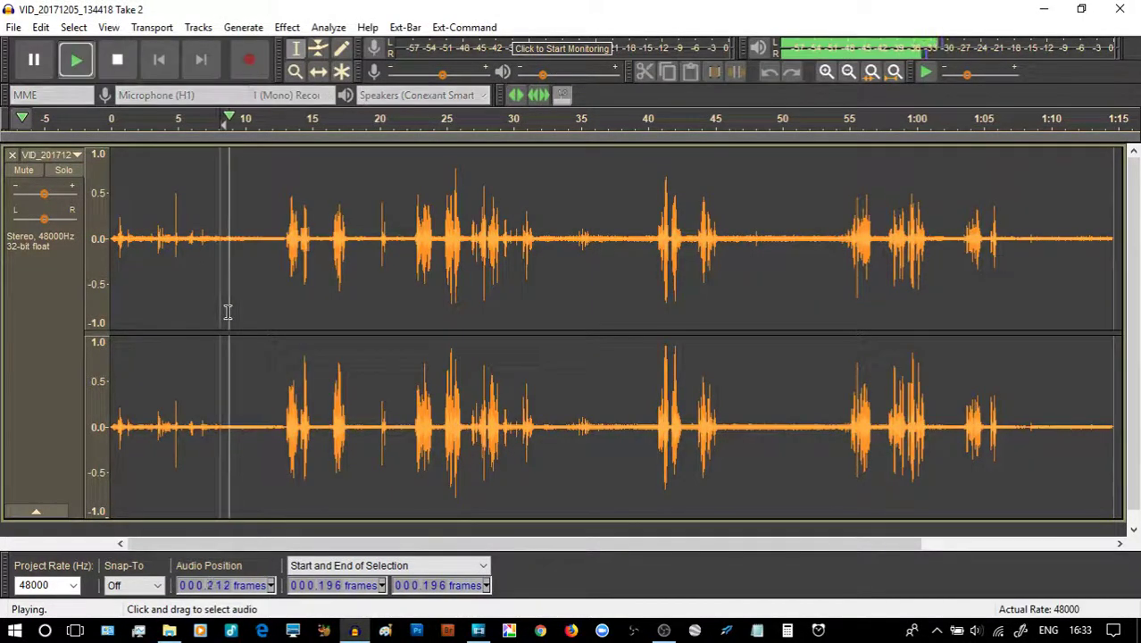
key(space)
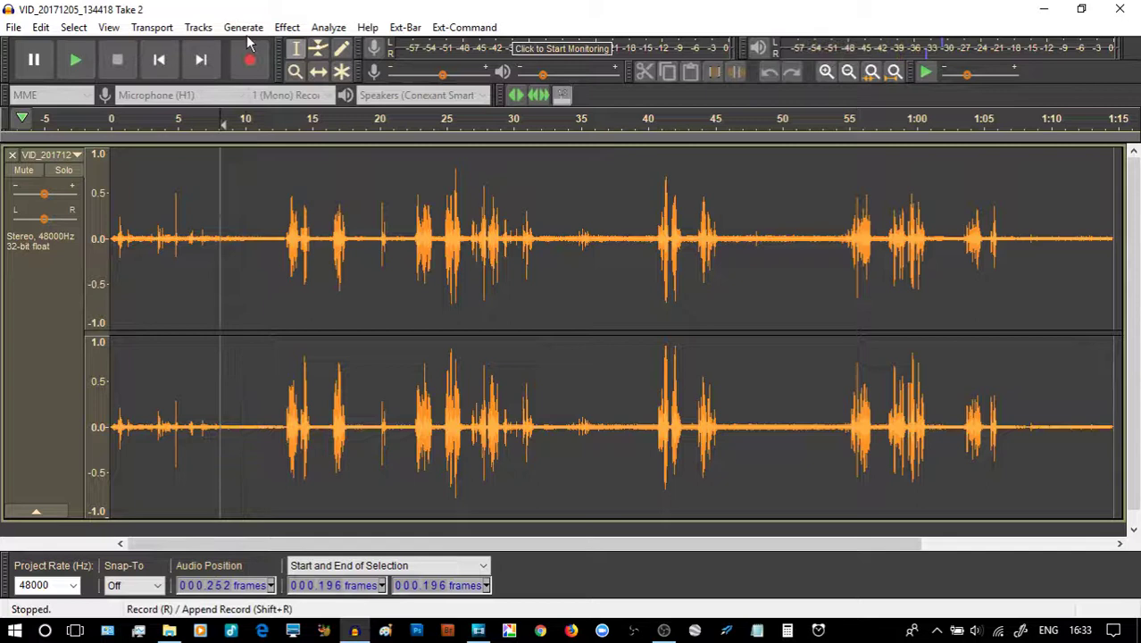
Step: Apply the Compressor with its default settings to the whole stereo track
click(23, 317)
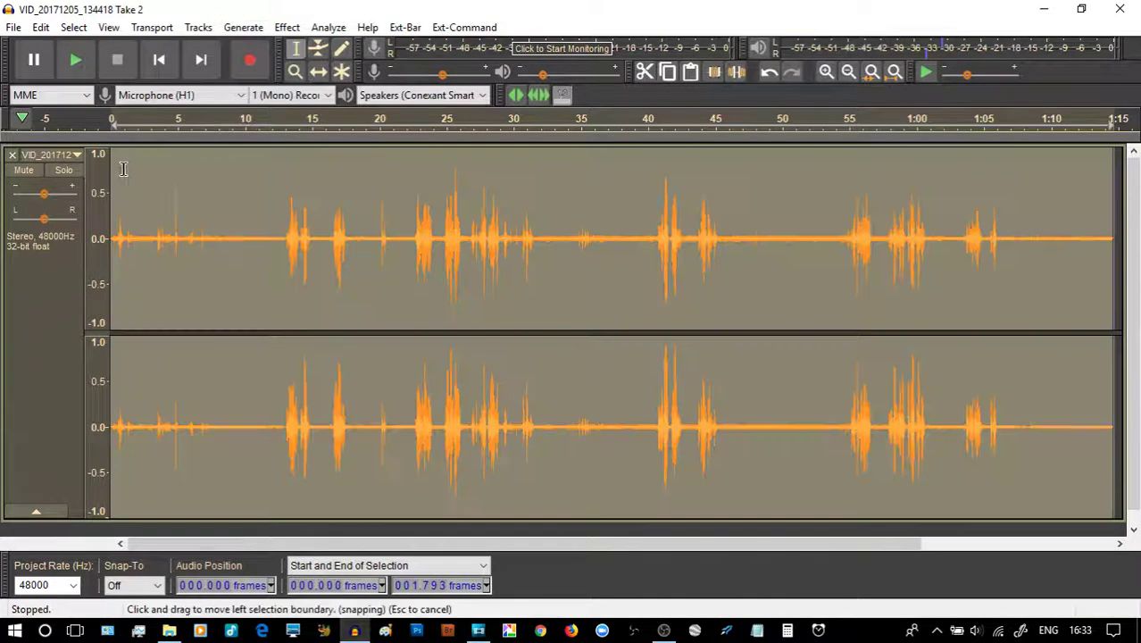
click(286, 27)
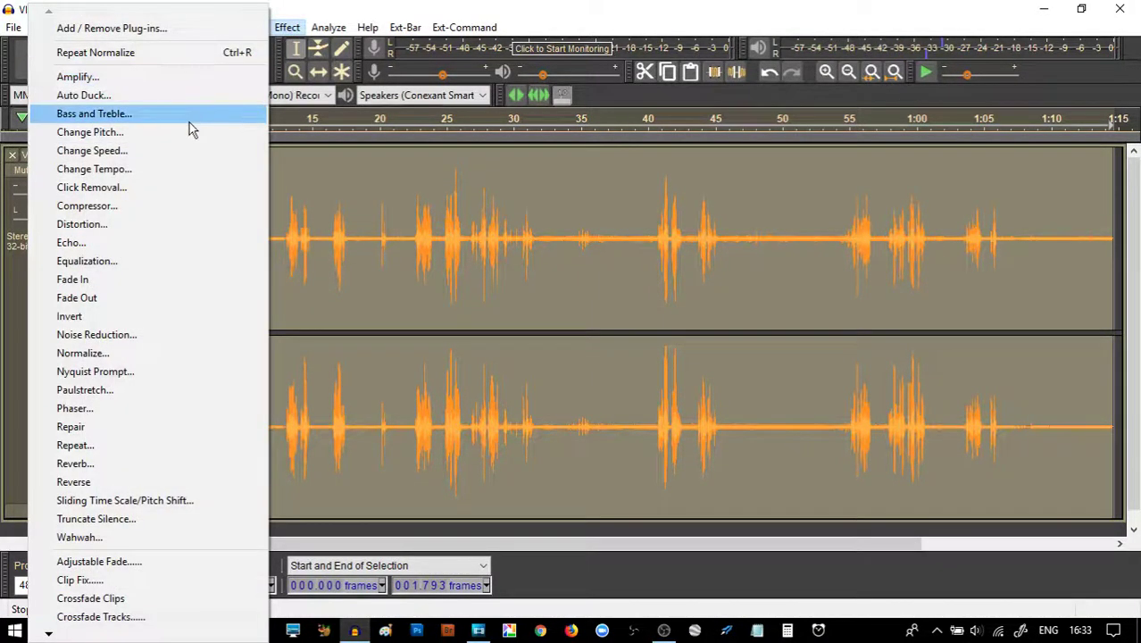
click(158, 214)
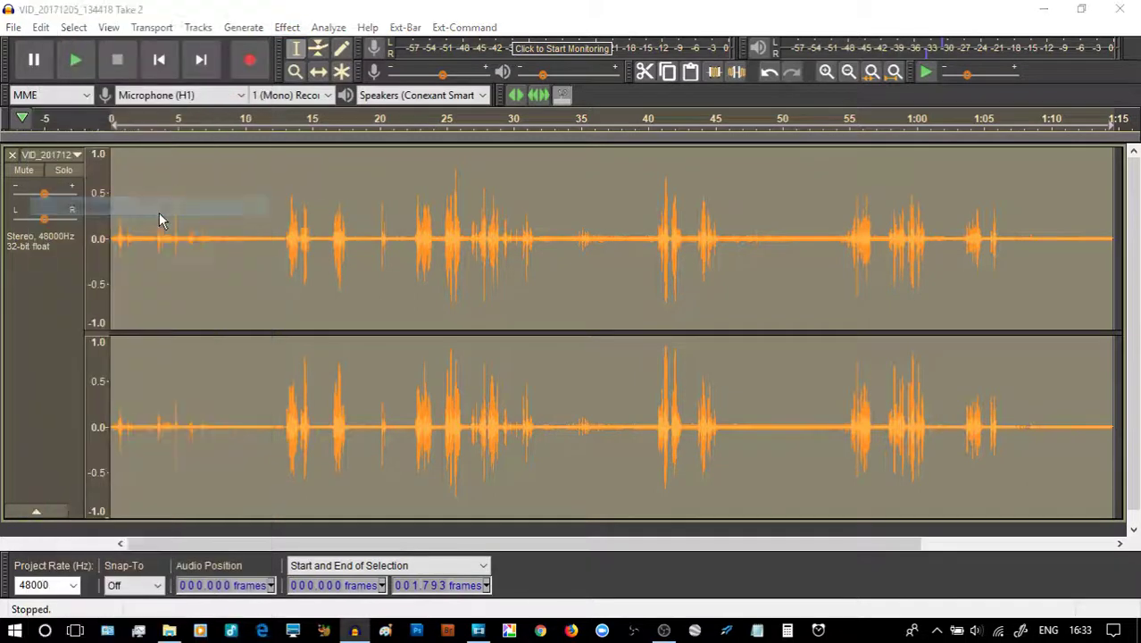
click(611, 501)
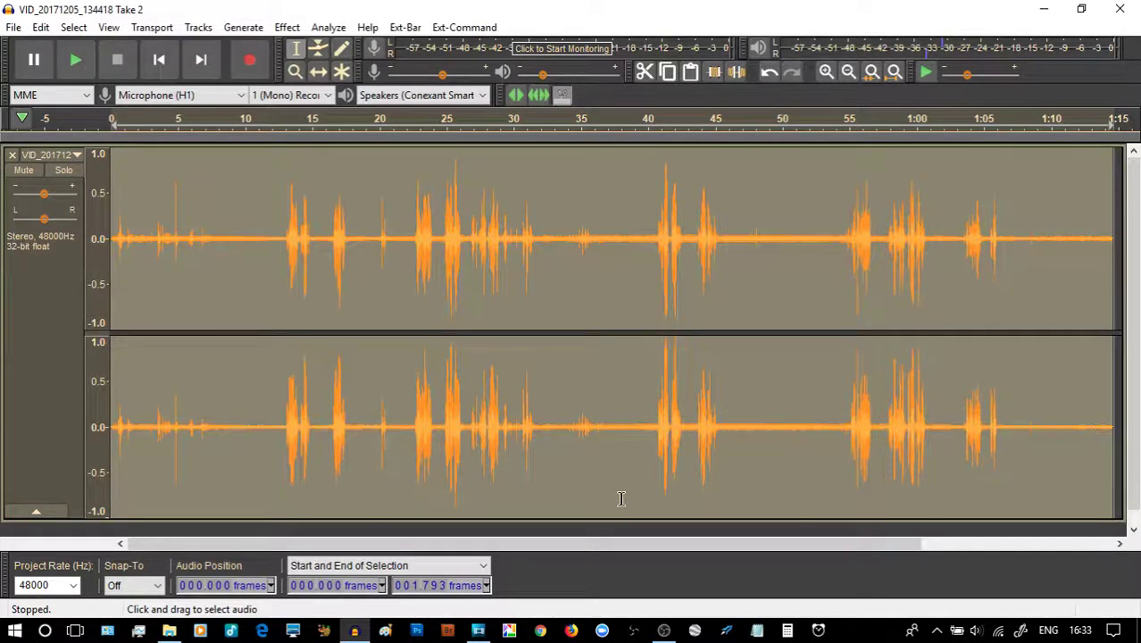
click(221, 254)
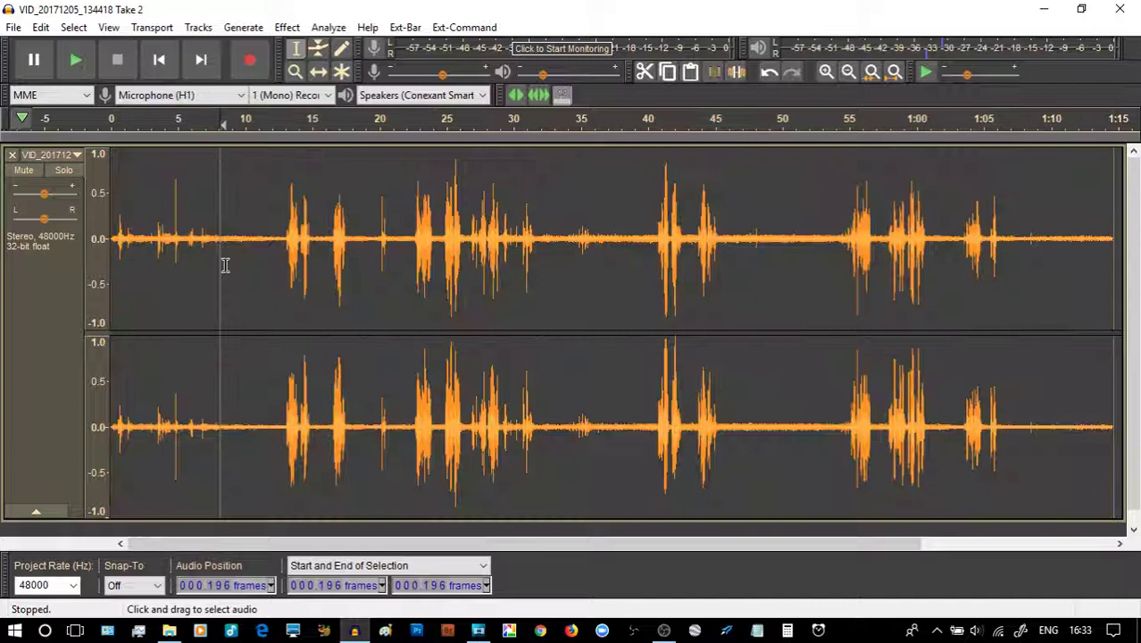
key(space)
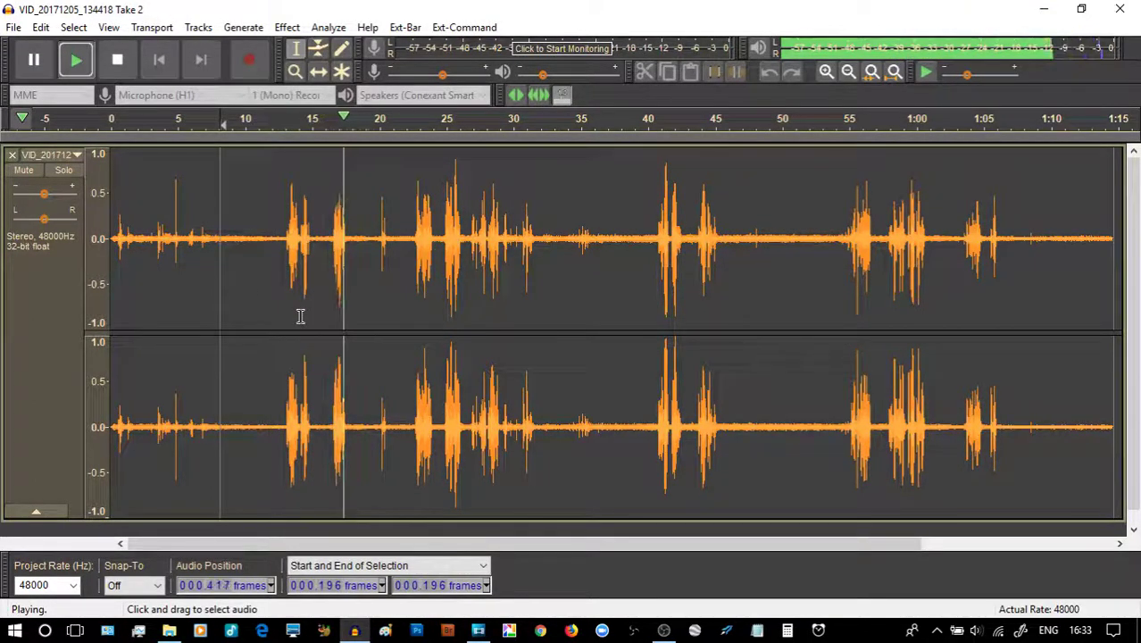
key(space)
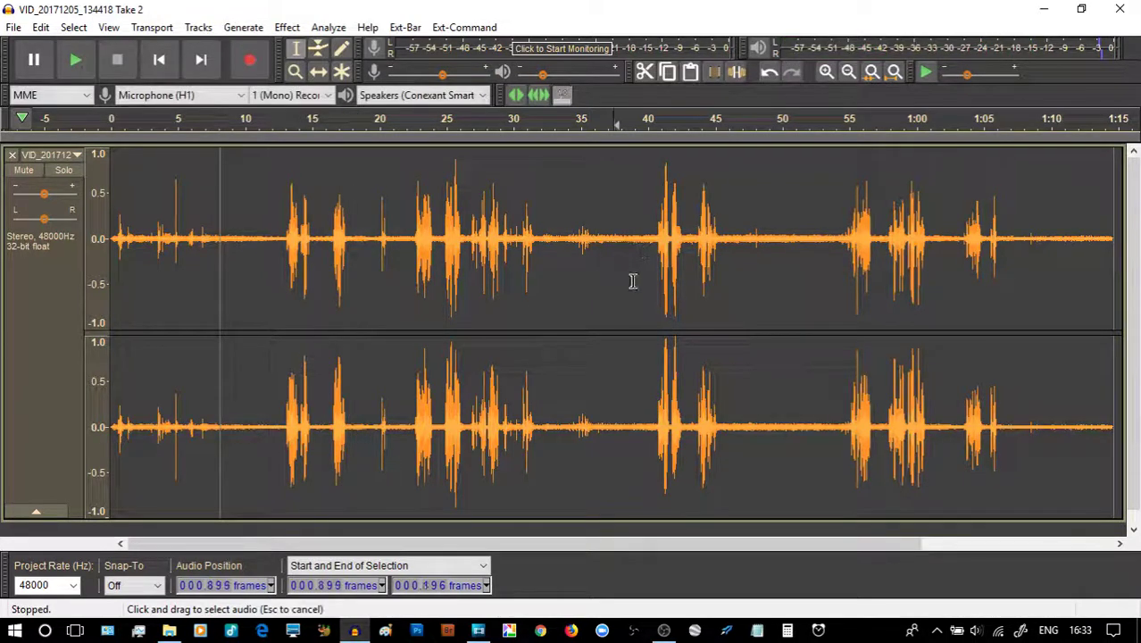
key(space)
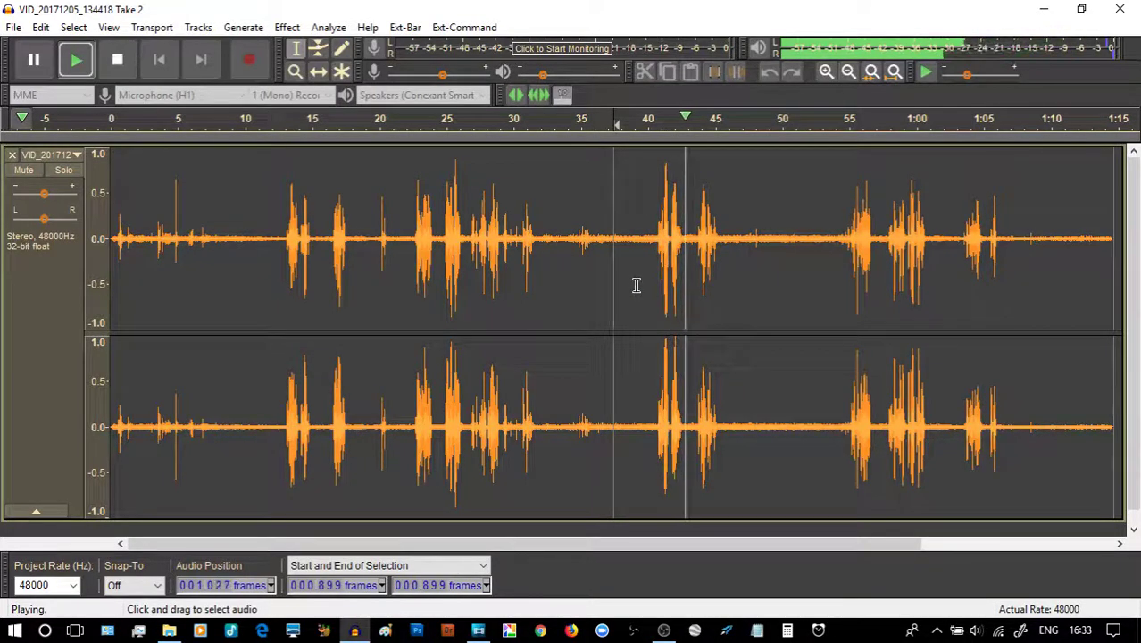
key(space)
click(746, 267)
key(space)
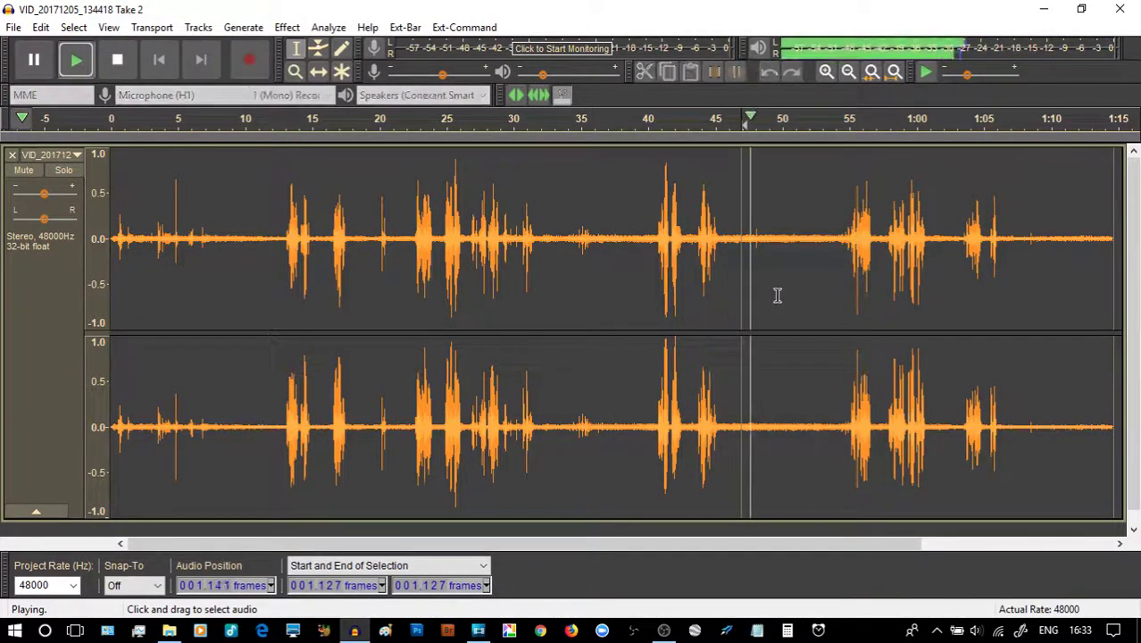
key(space)
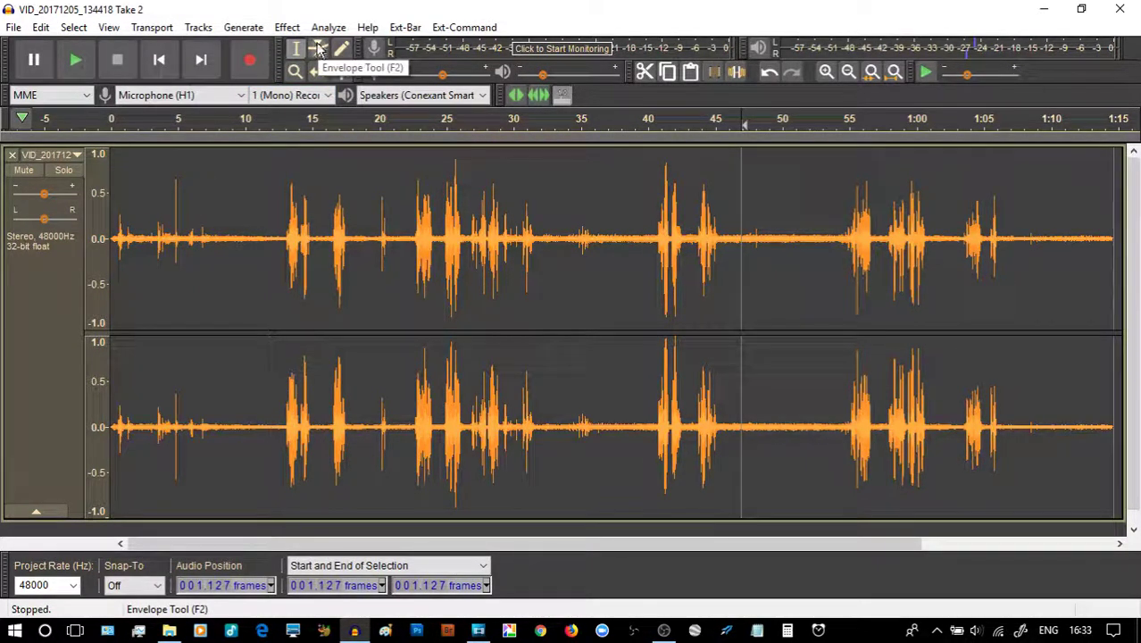
Step: Switch to the Envelope Tool for volume editing and open the File menu
click(319, 49)
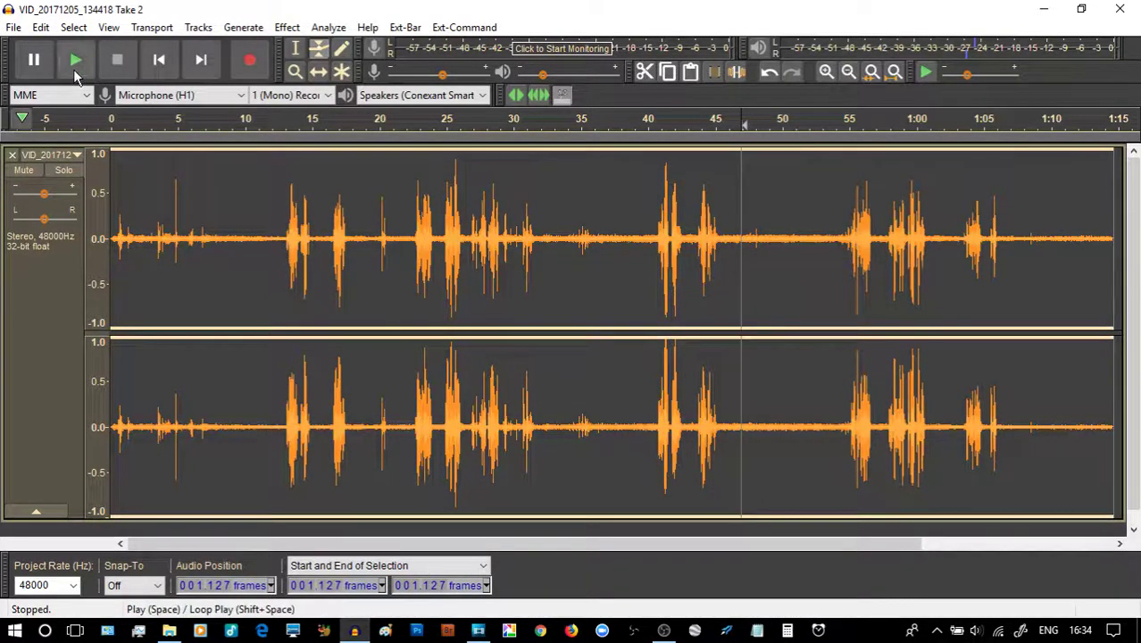
click(12, 28)
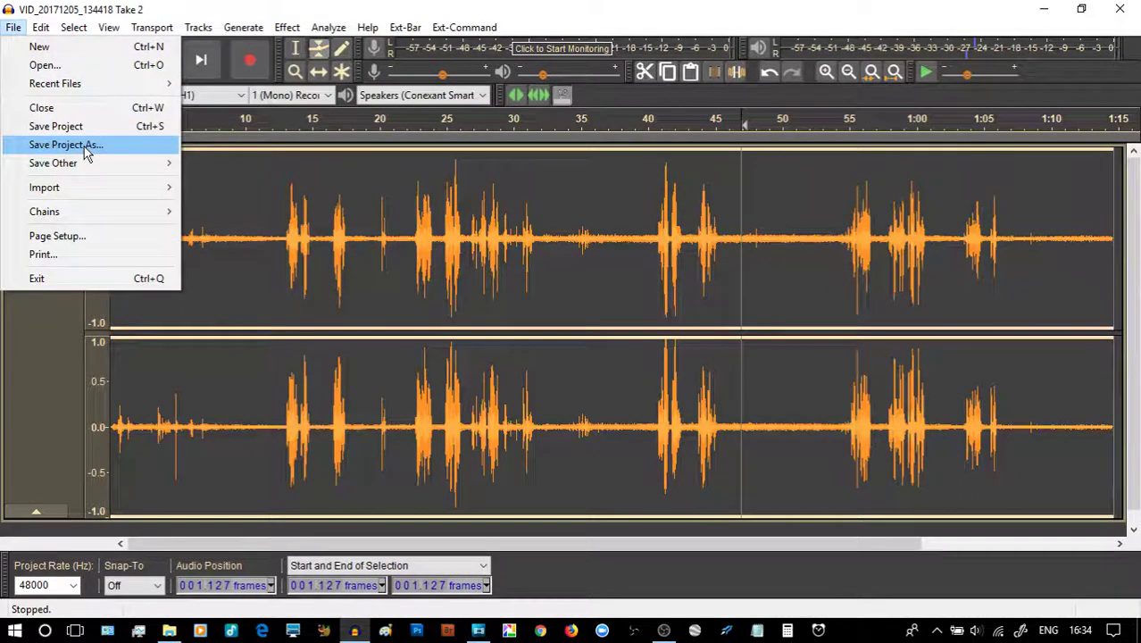
Step: Export the cleaned audio as WAV to Downloads, named 'horse_VID_20171205_134418 Take 2.wav'
mouse_move(95, 168)
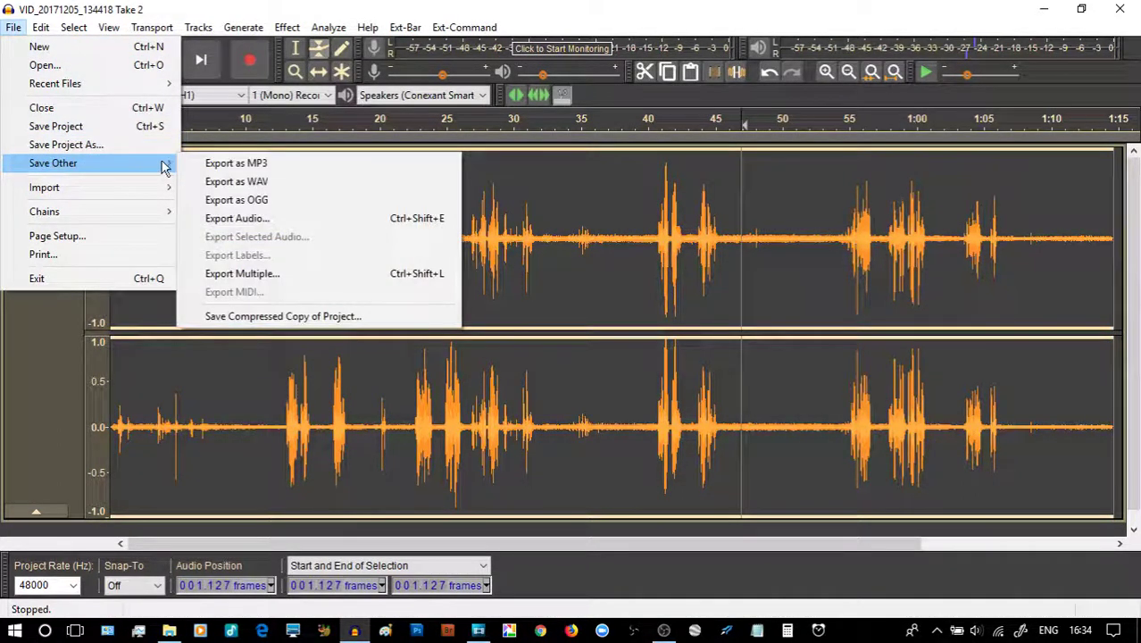
click(231, 185)
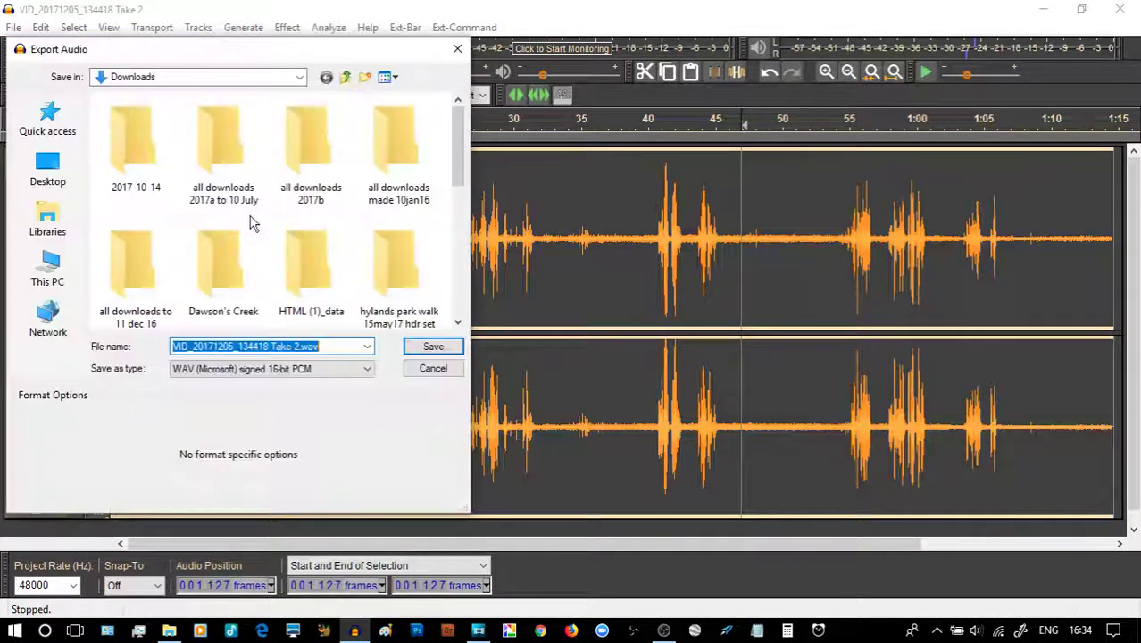
click(233, 346)
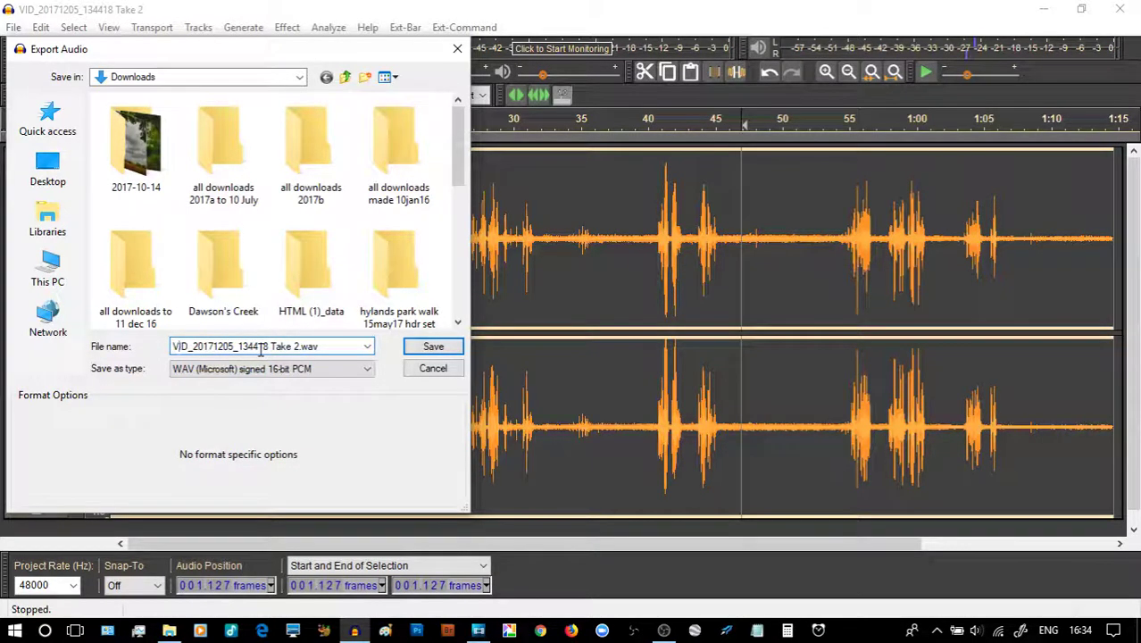
text(horse)
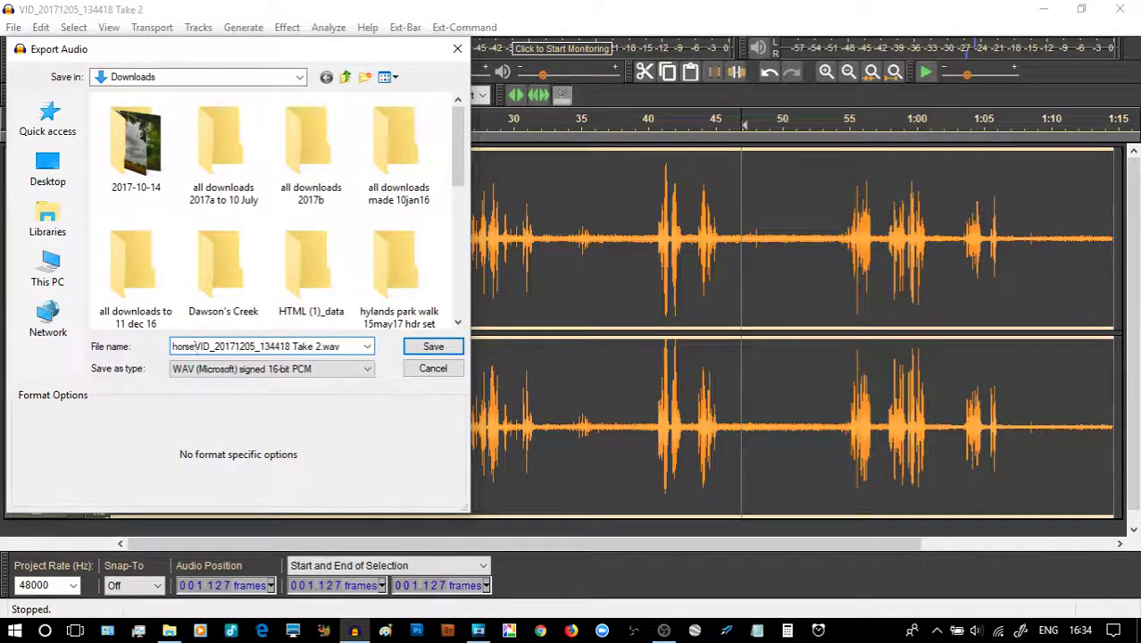
text(_)
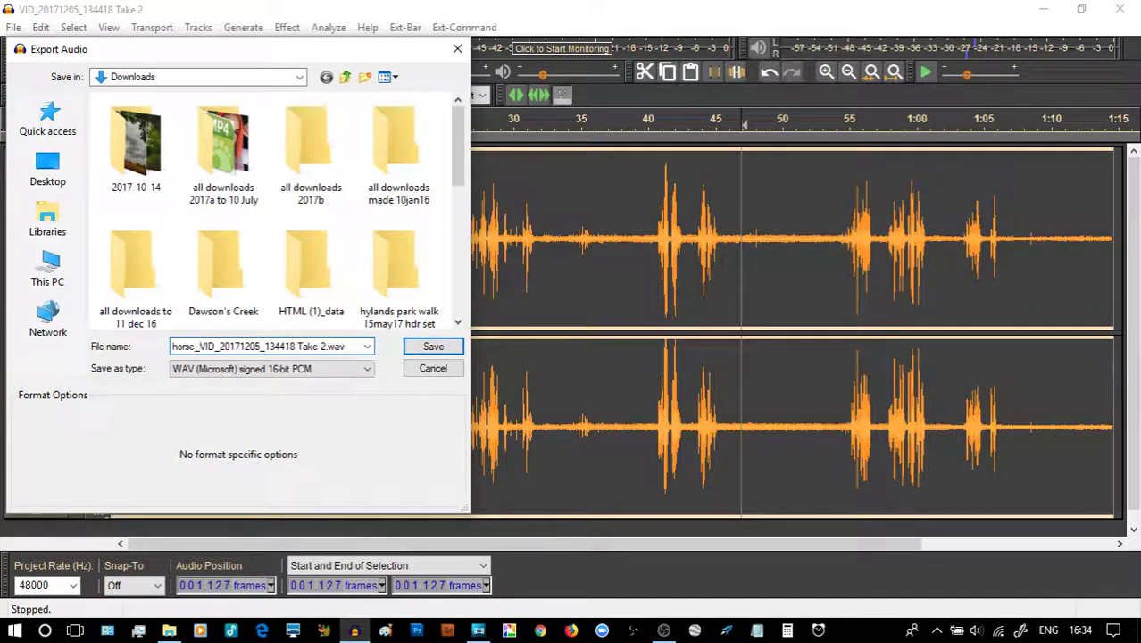
click(433, 348)
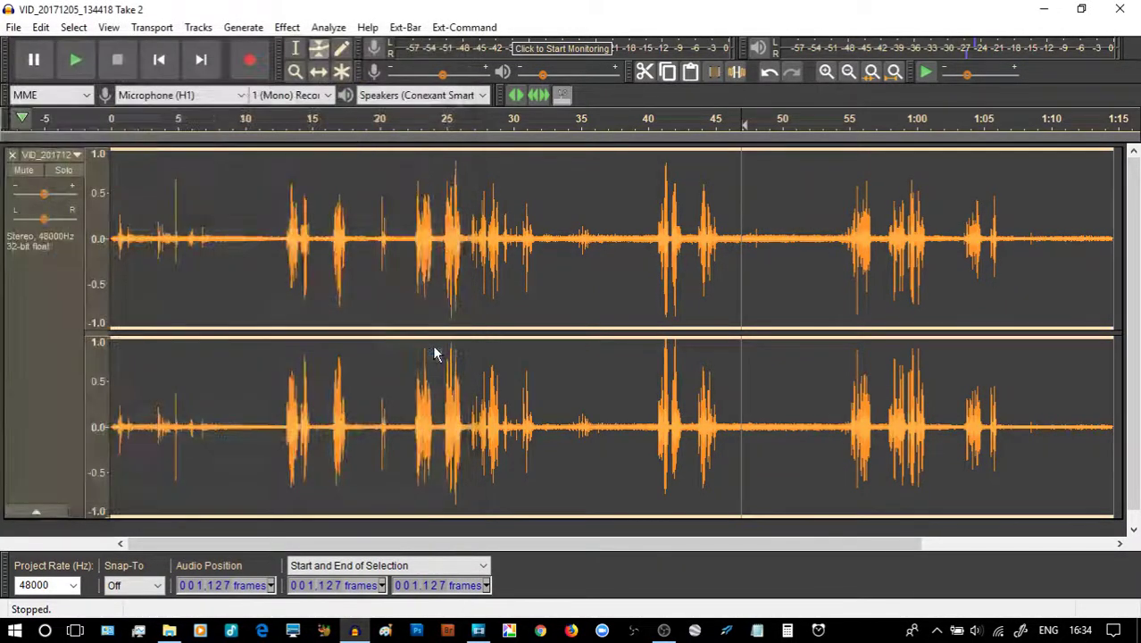
click(670, 471)
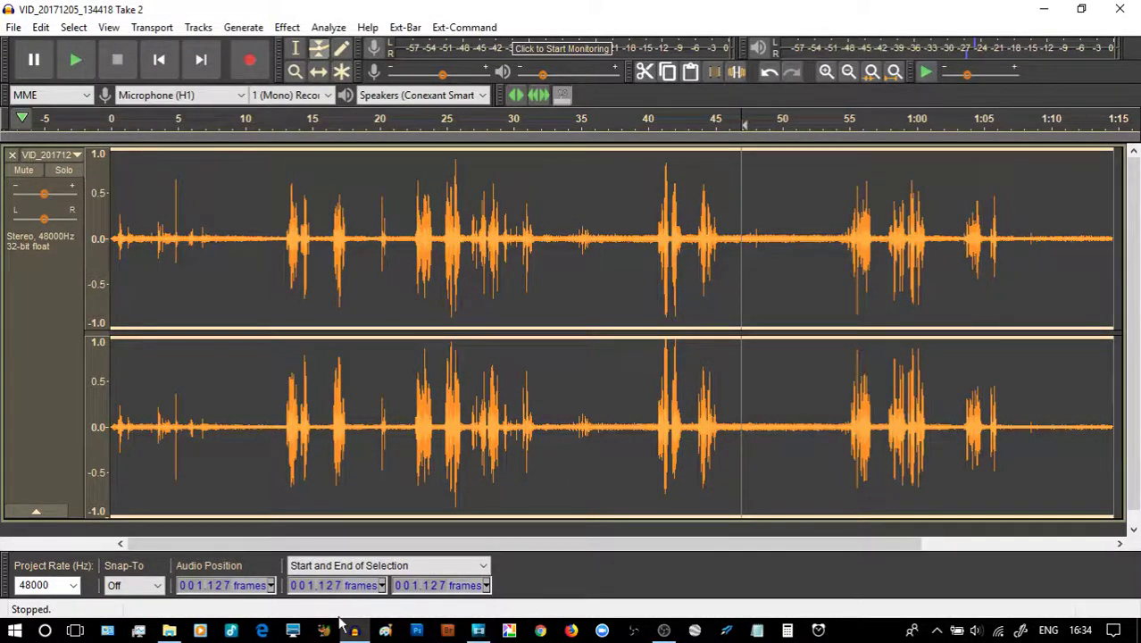
Step: Enlarge the Movie Studio timeline to show the Music track, with File Explorer beside it
click(478, 630)
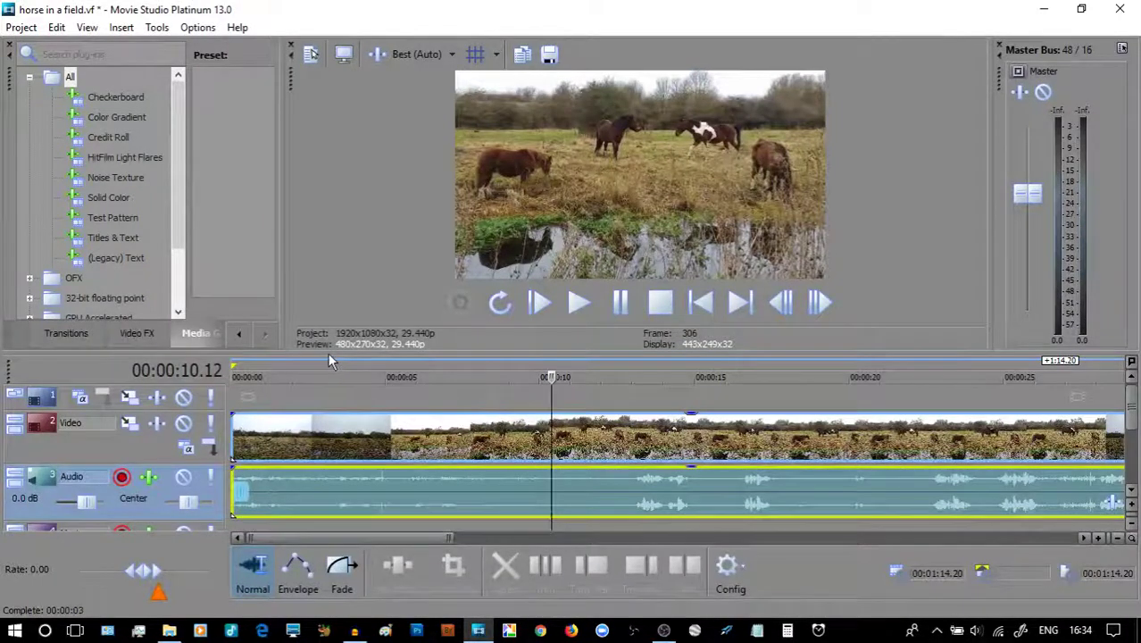
drag(327, 352, 294, 220)
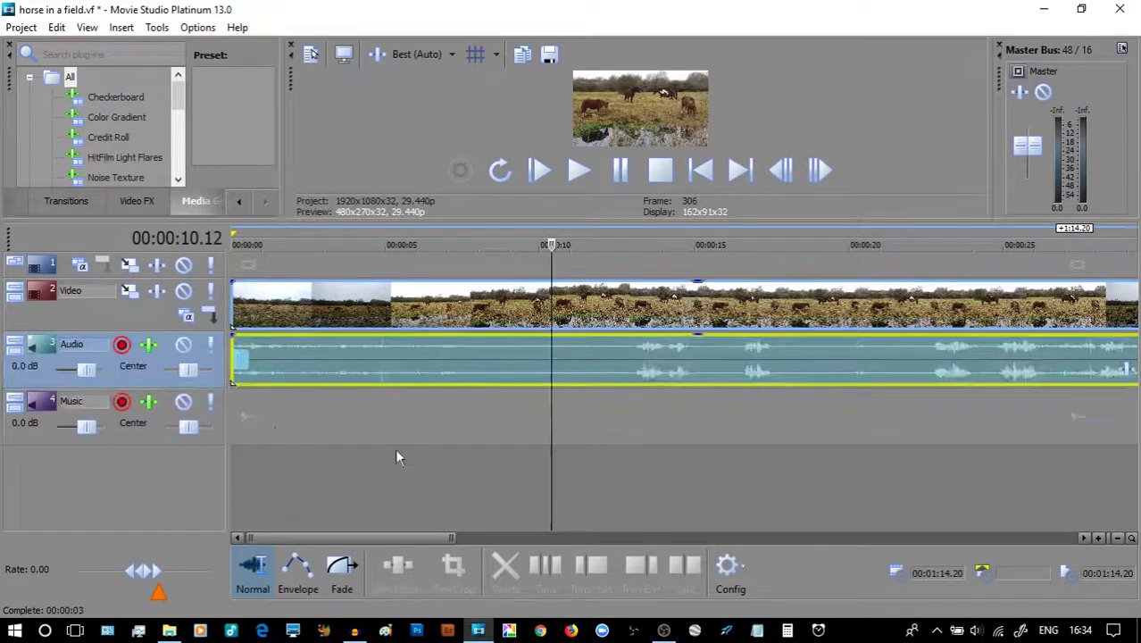
key(alt+Tab)
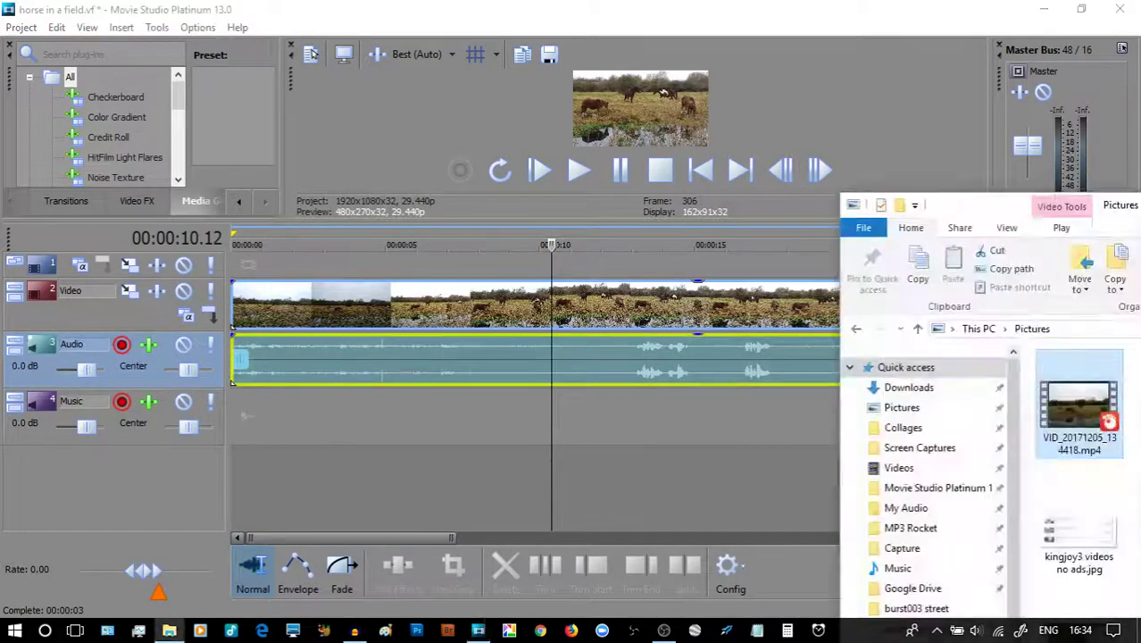
drag(977, 209, 966, 154)
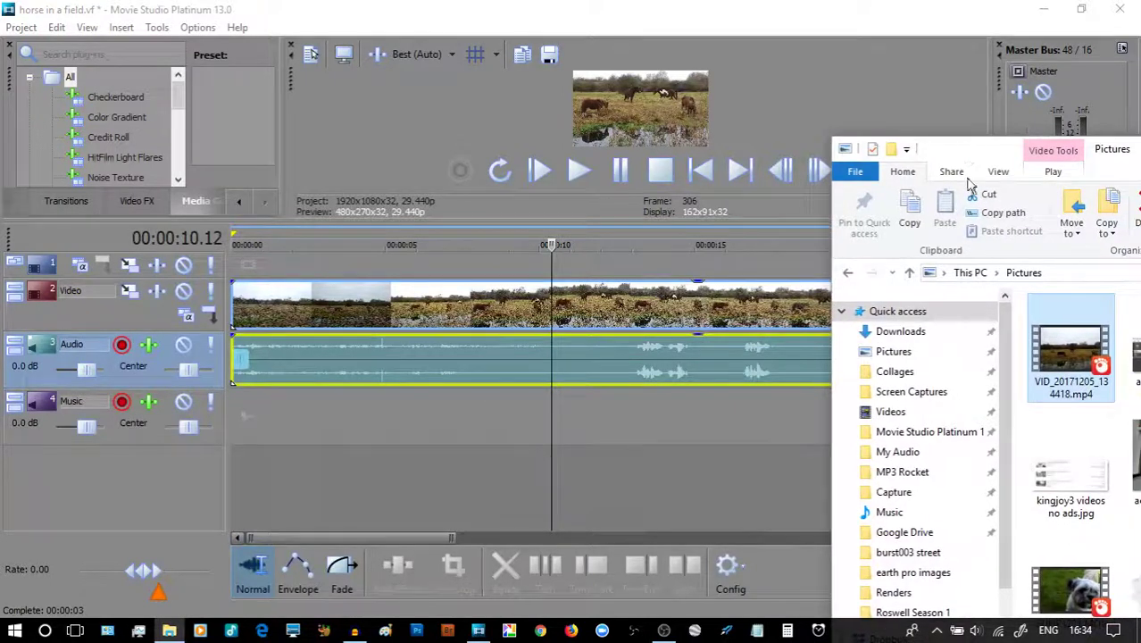
Step: Drop 'horse_VID_20171205_134418 Take 2.wav' from Downloads onto the Music track at 0:00
click(888, 332)
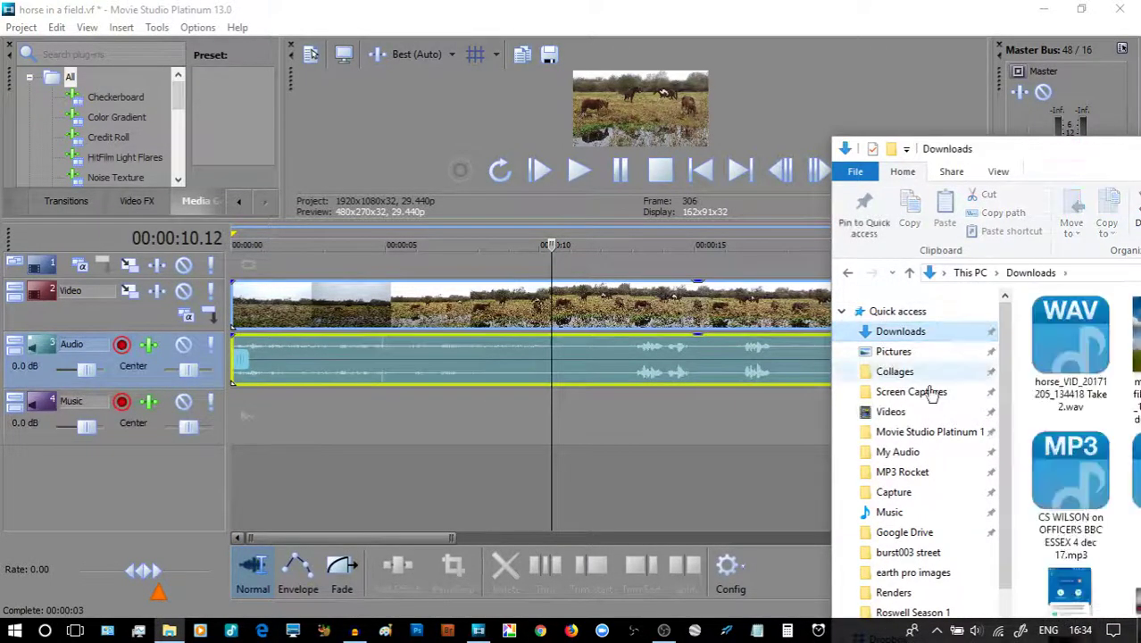
click(1071, 364)
drag(1068, 338, 451, 413)
drag(235, 402, 240, 402)
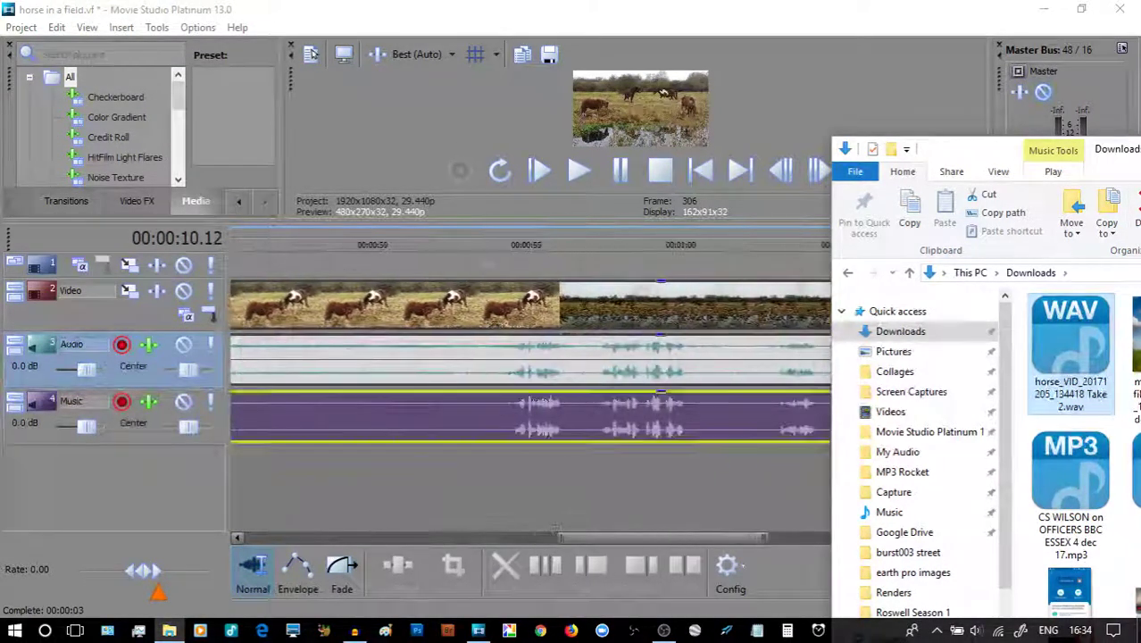
click(800, 494)
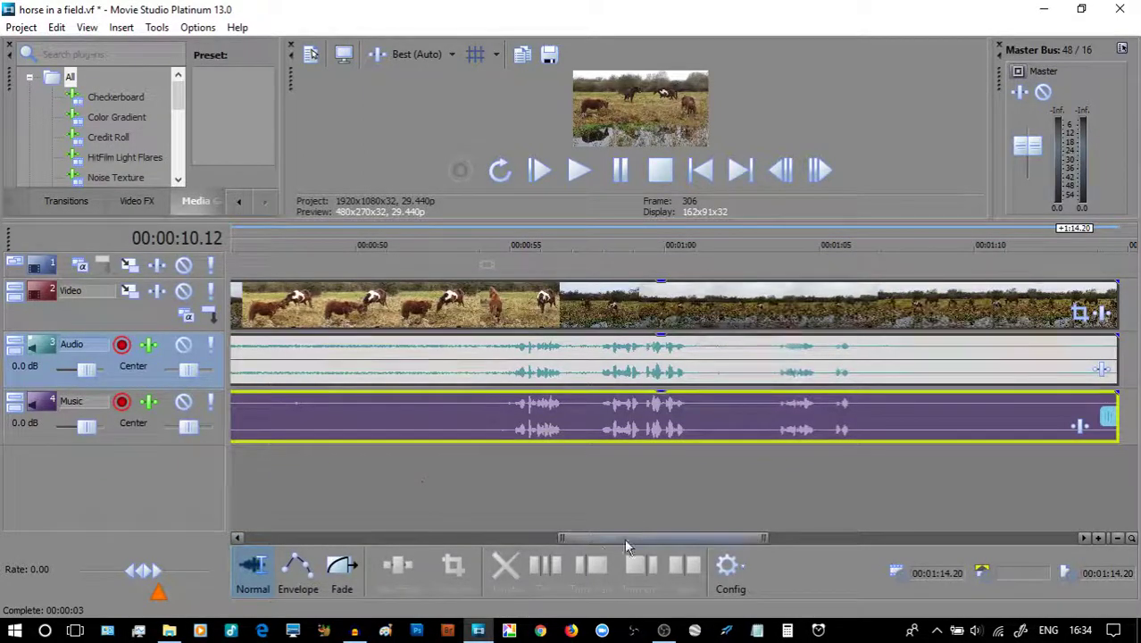
drag(625, 538, 313, 538)
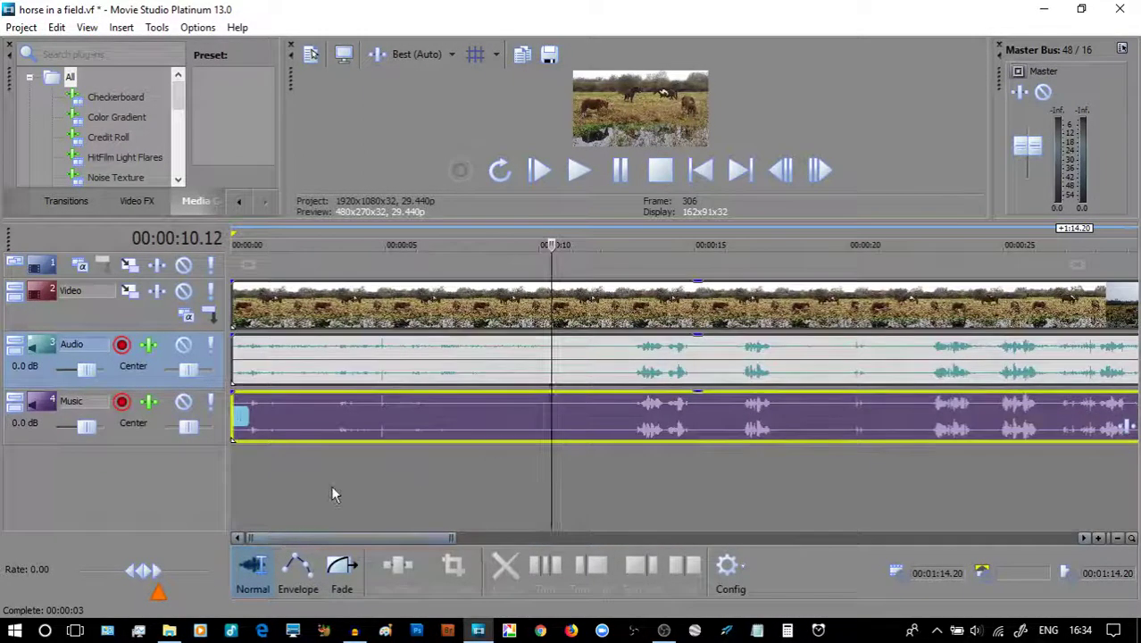
Step: Mute the Music track holding the cleaned WAV
scroll(330, 484, down, 3)
scroll(382, 482, up, 2)
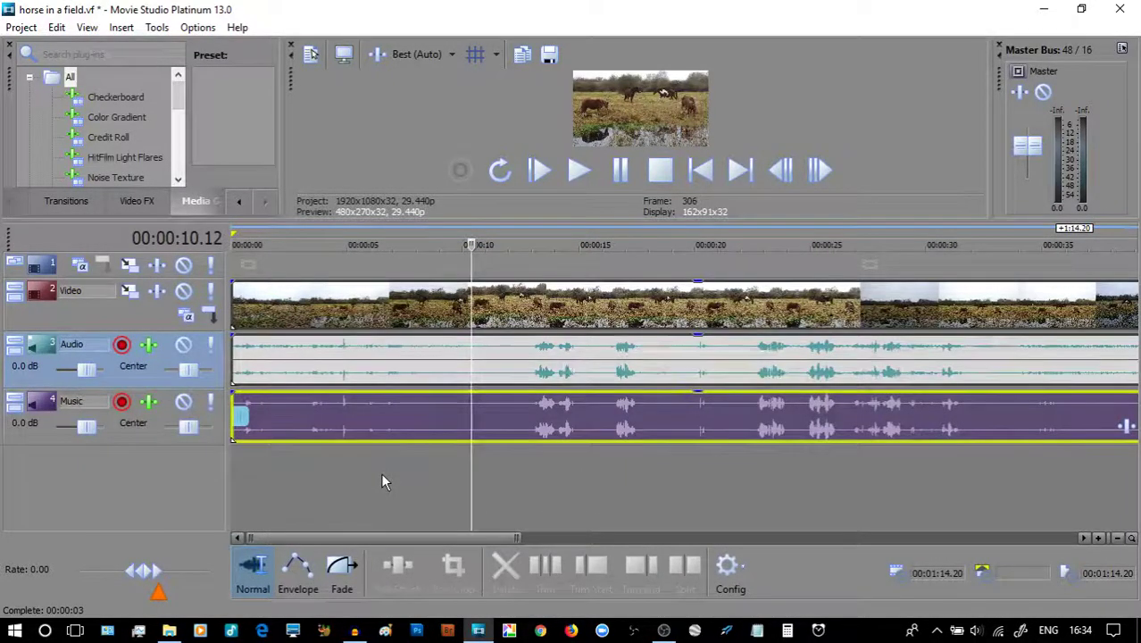
click(184, 402)
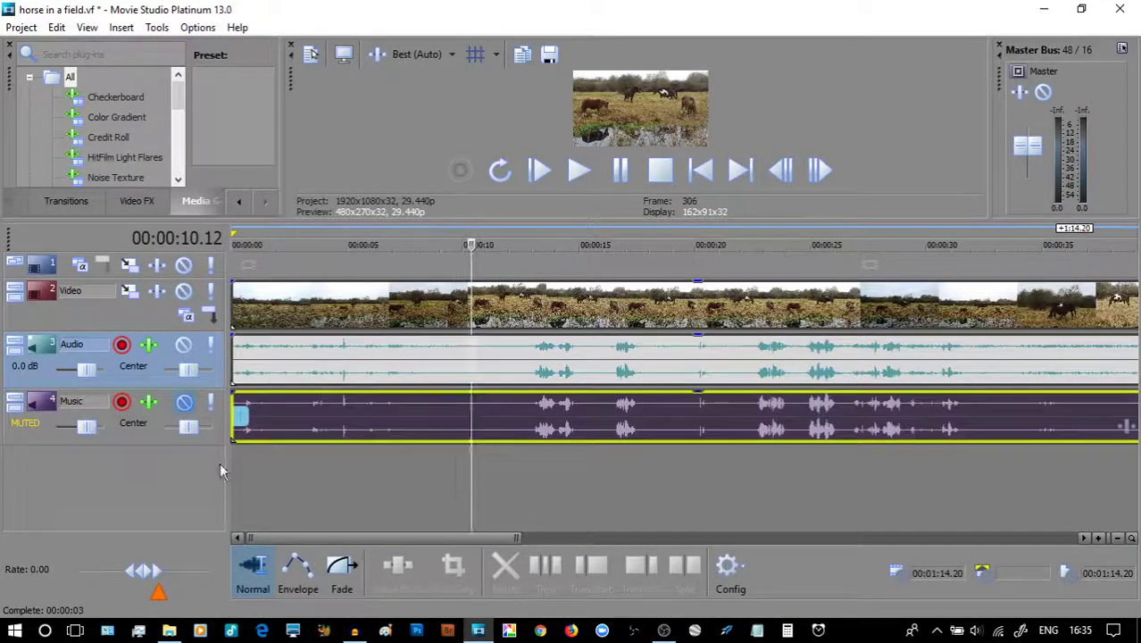
click(276, 470)
Step: Preview the project from the start with only the original camera audio audible
key(Home)
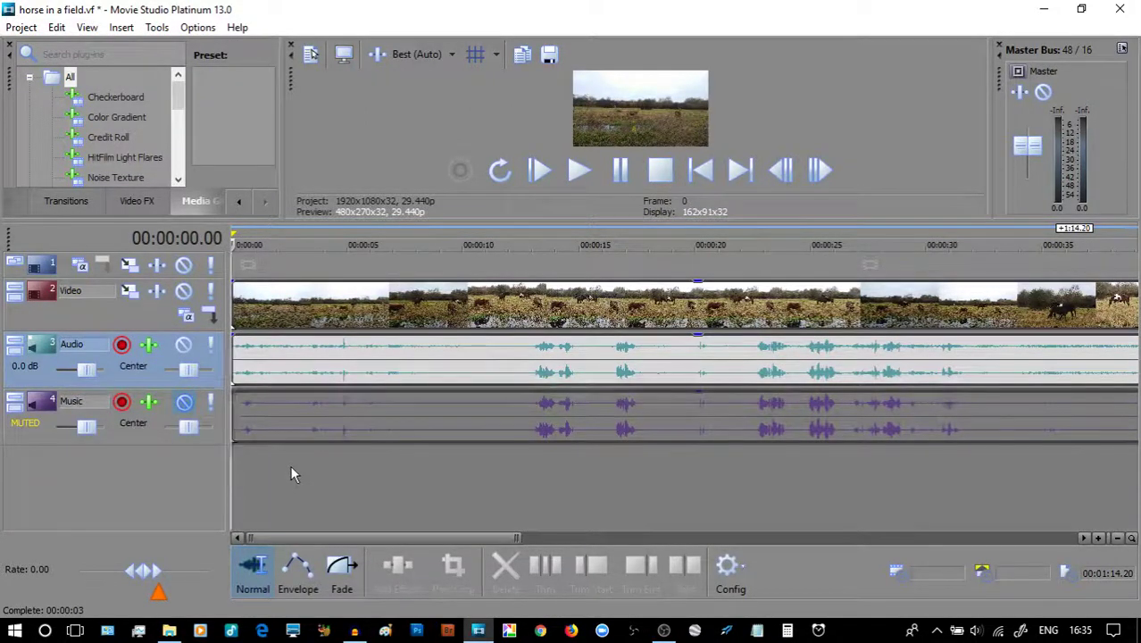
click(532, 171)
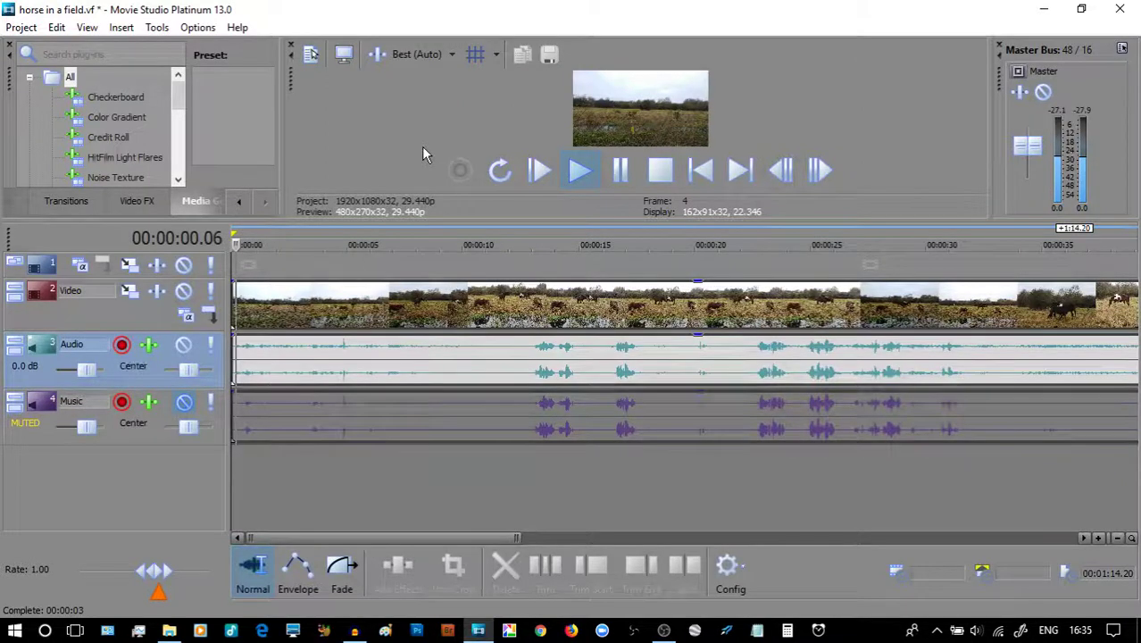
click(668, 178)
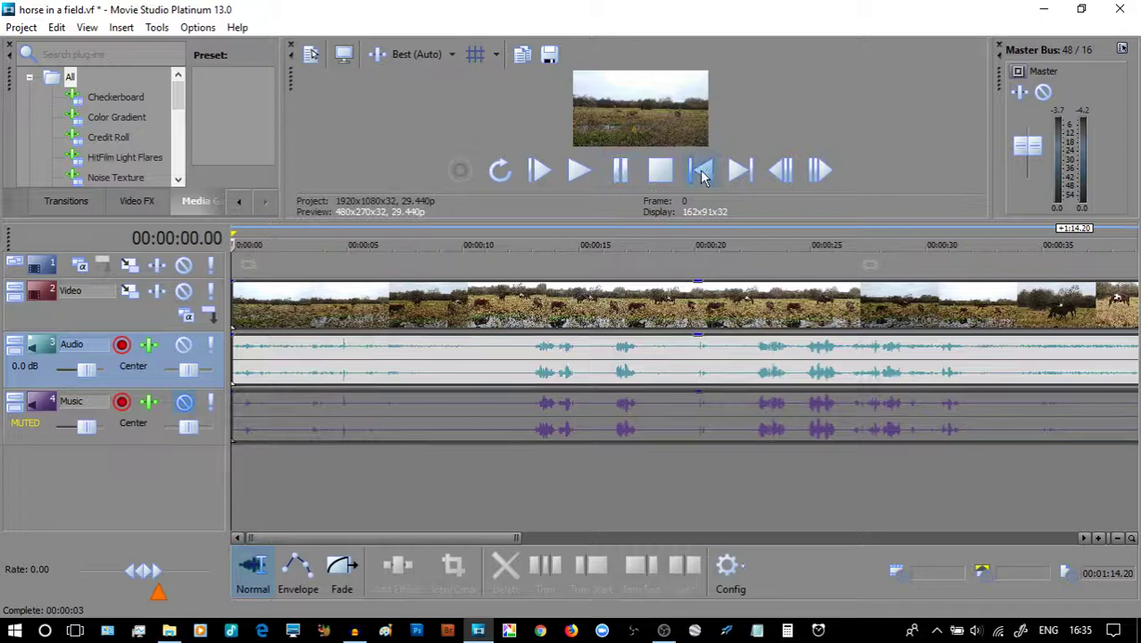
Step: Mute the original Audio track, unmute Music, and play the cleaned audio
click(183, 347)
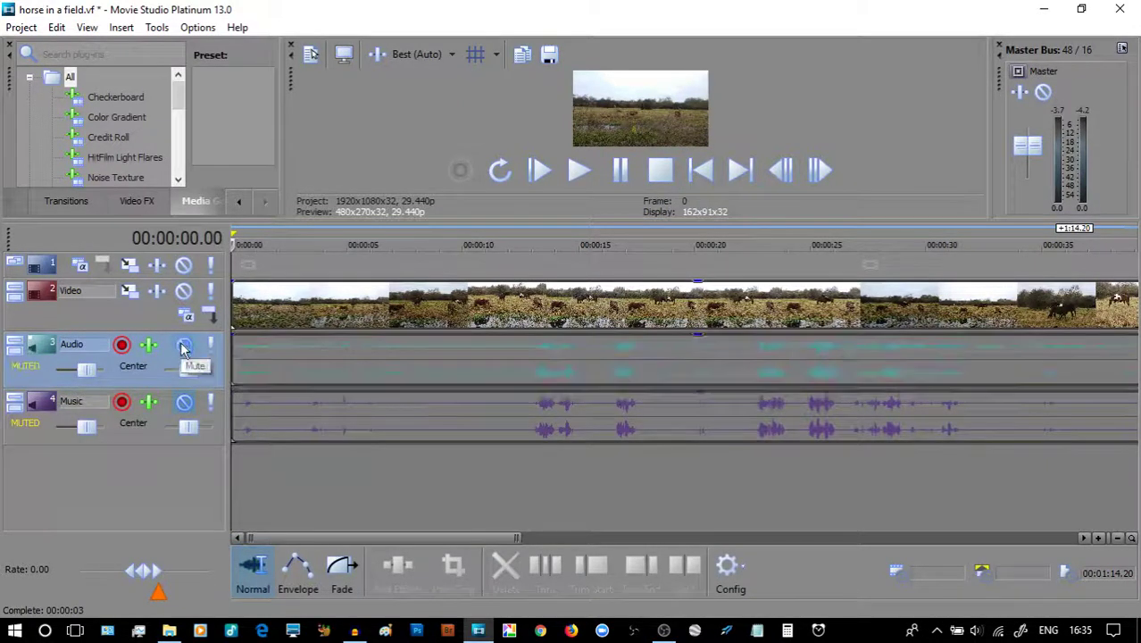
click(183, 404)
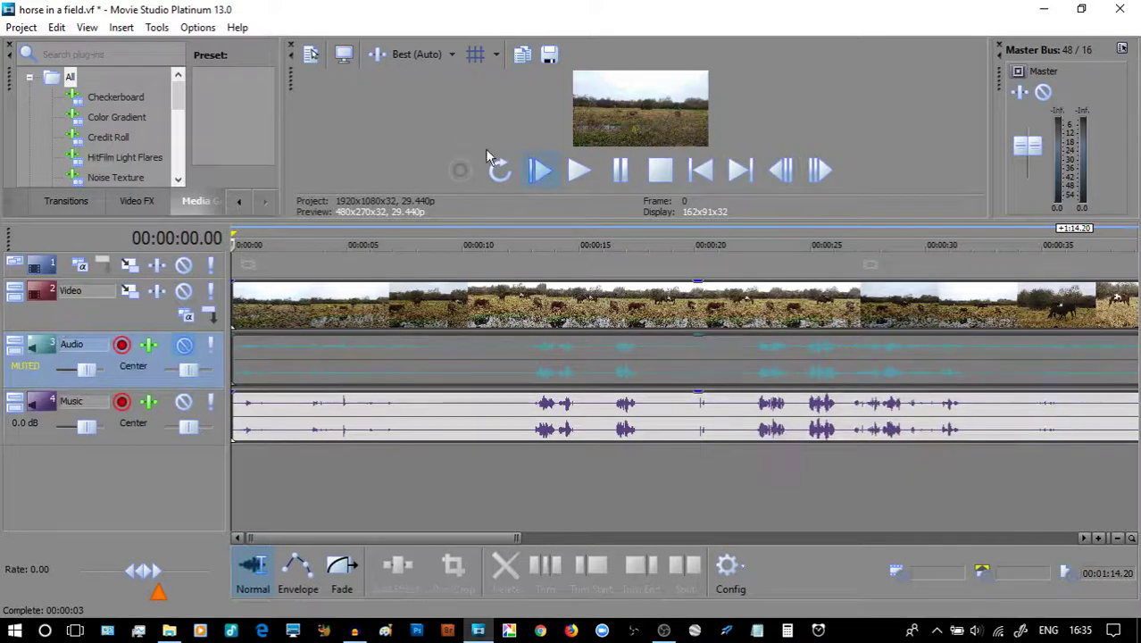
key(space)
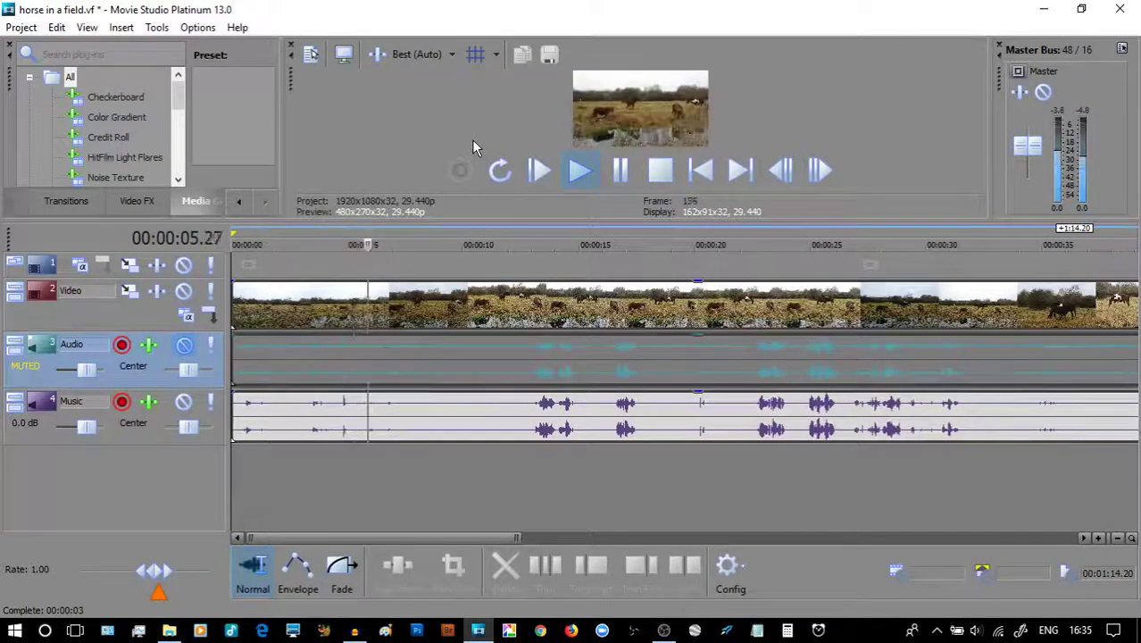
click(661, 171)
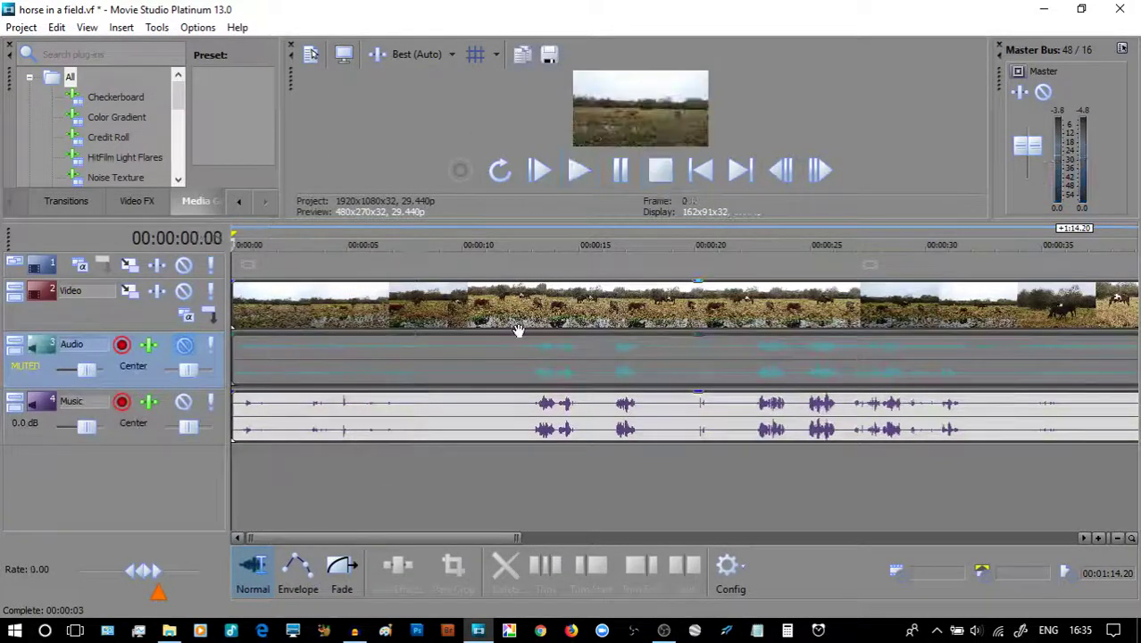
Step: From about 12 seconds, play the original audio with Music muted and Audio unmuted
click(517, 460)
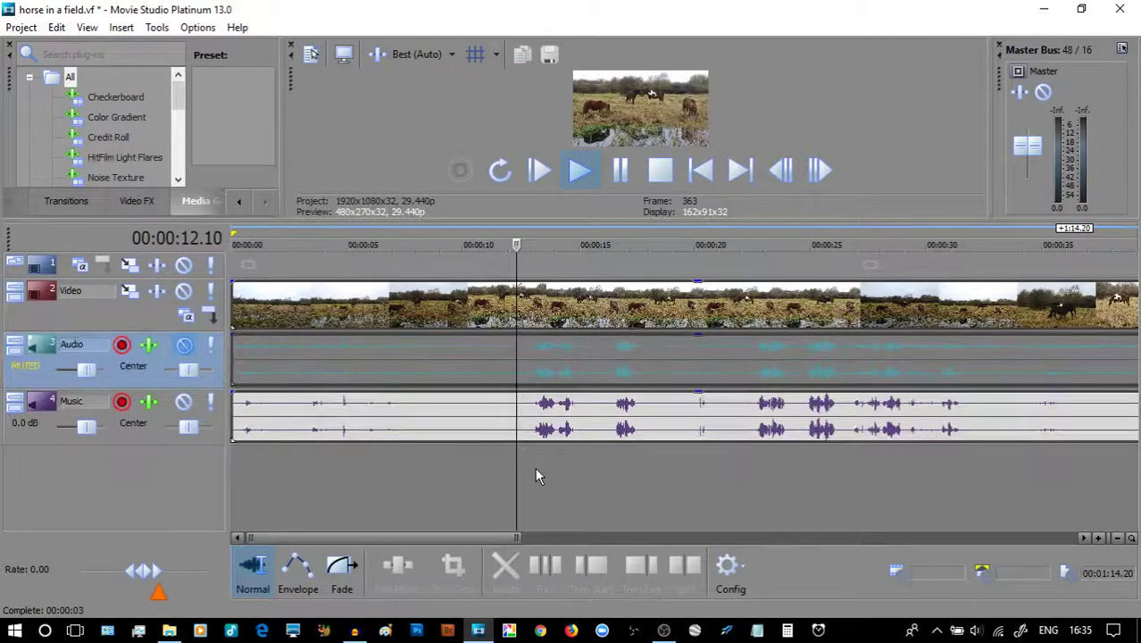
key(space)
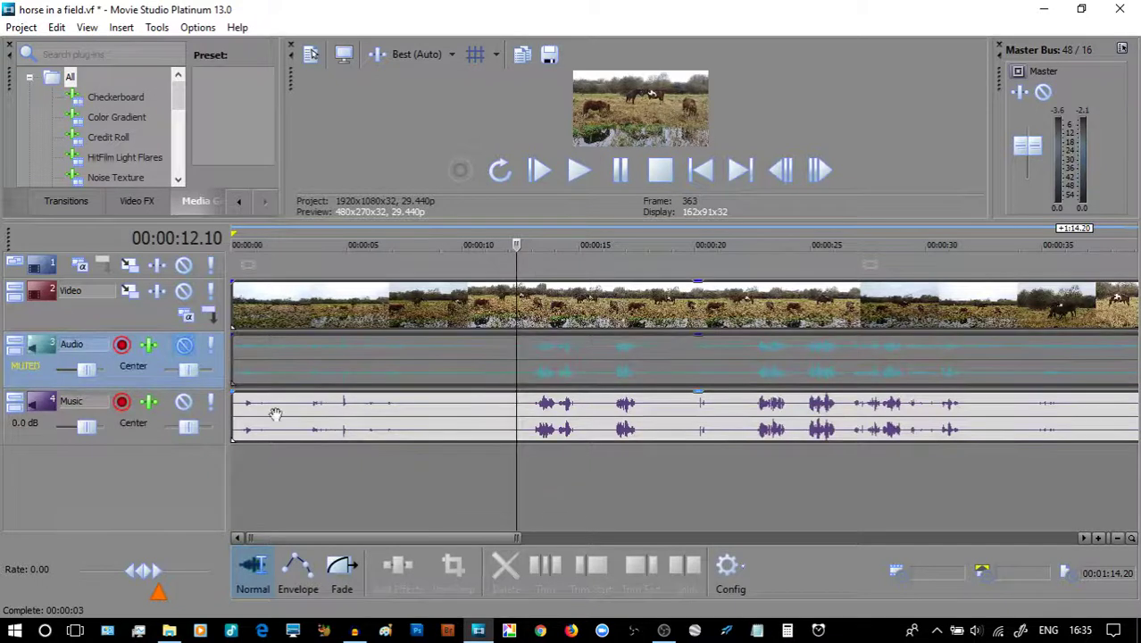
click(184, 401)
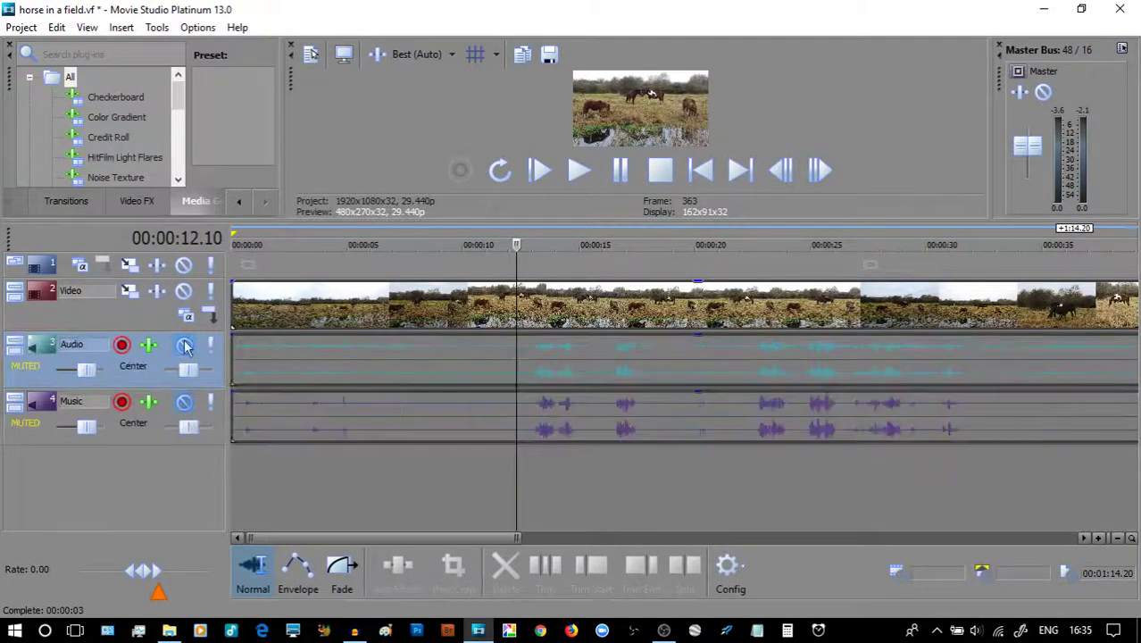
click(184, 346)
key(space)
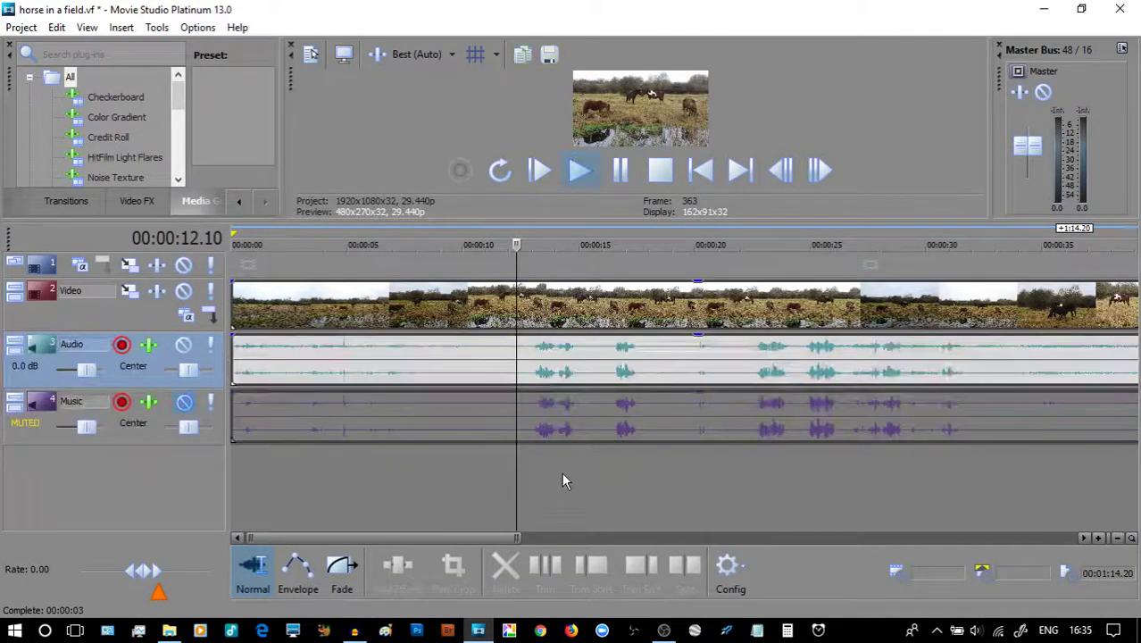
key(space)
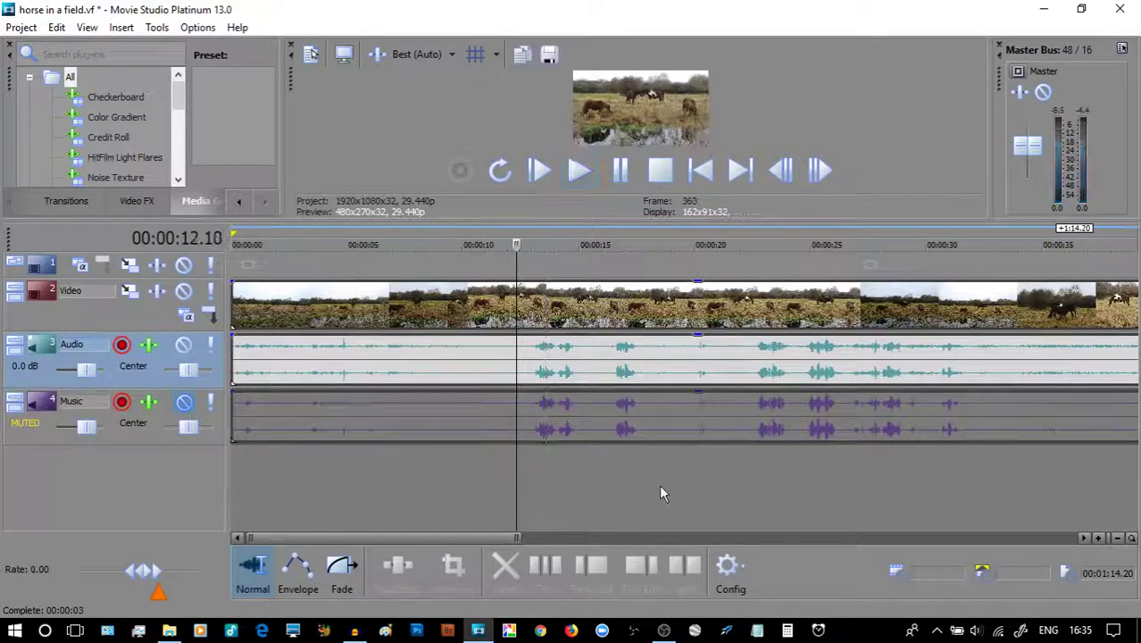
Step: Compare both tracks from 22 seconds, ending with Audio muted and Music unmuted
click(744, 471)
key(space)
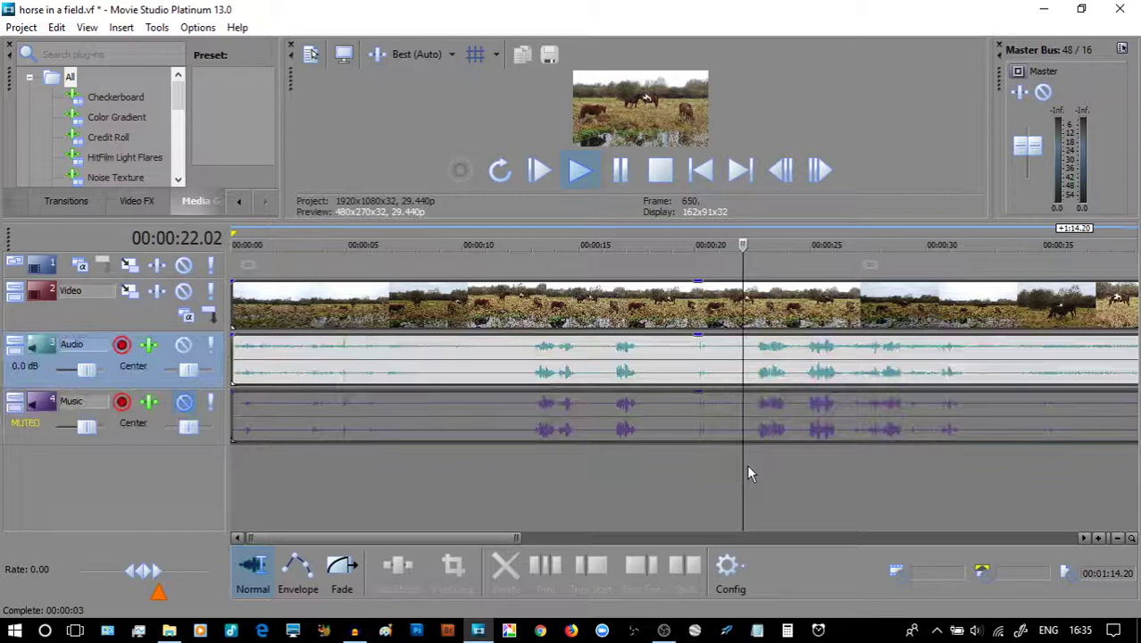
key(space)
click(183, 349)
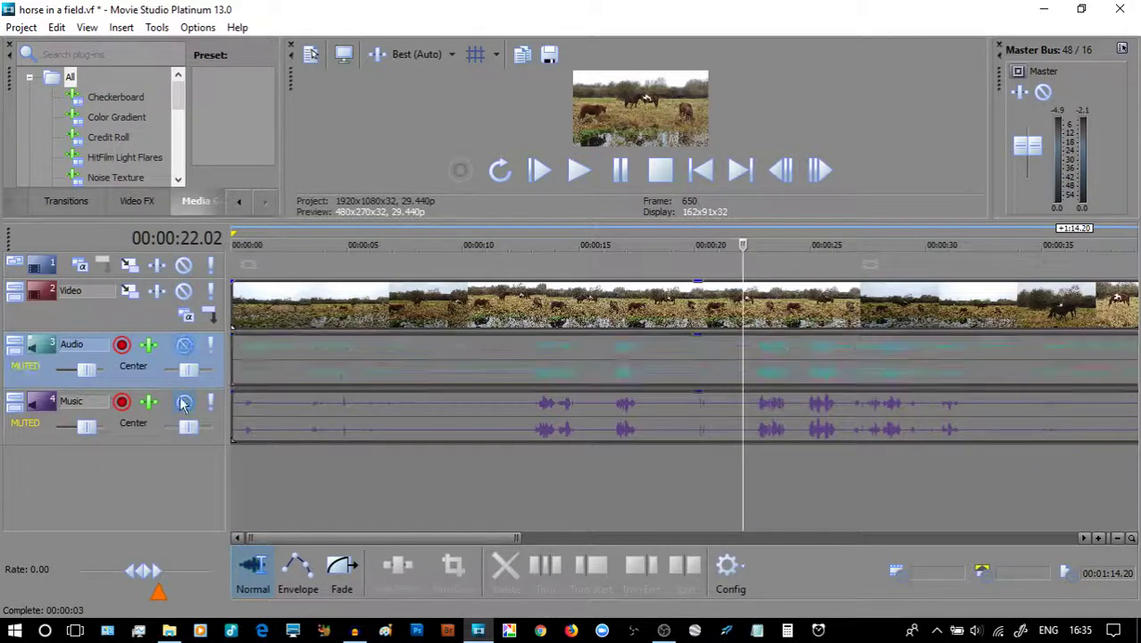
click(184, 402)
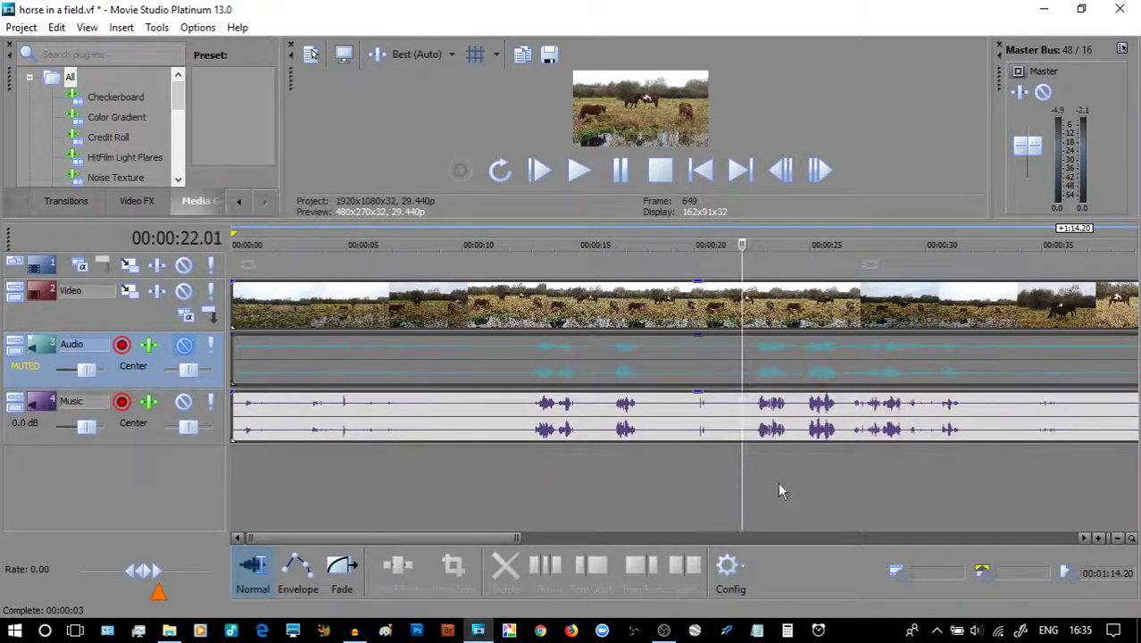
key(space)
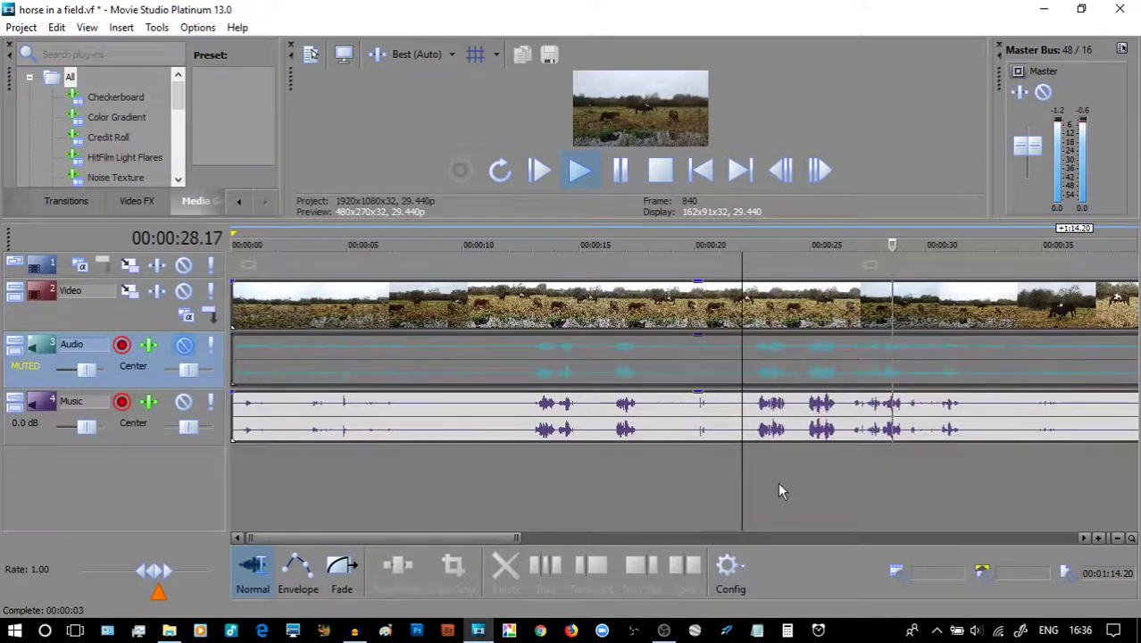
key(space)
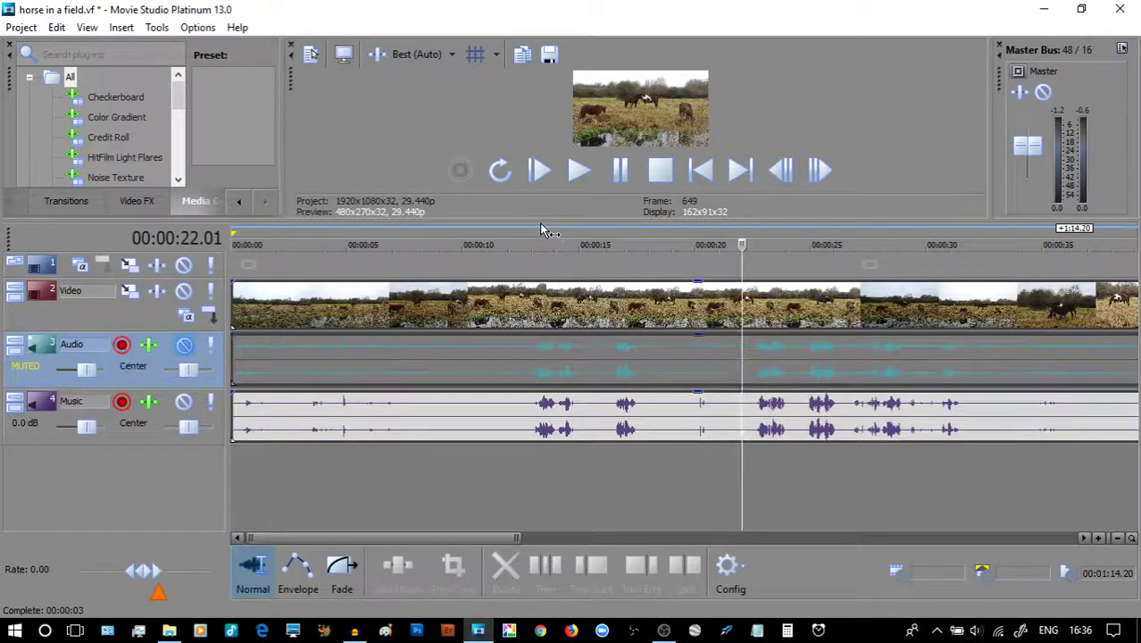
Step: Enlarge the video preview and unmute the original Audio track, leaving the audio clip unchanged
drag(539, 223, 548, 338)
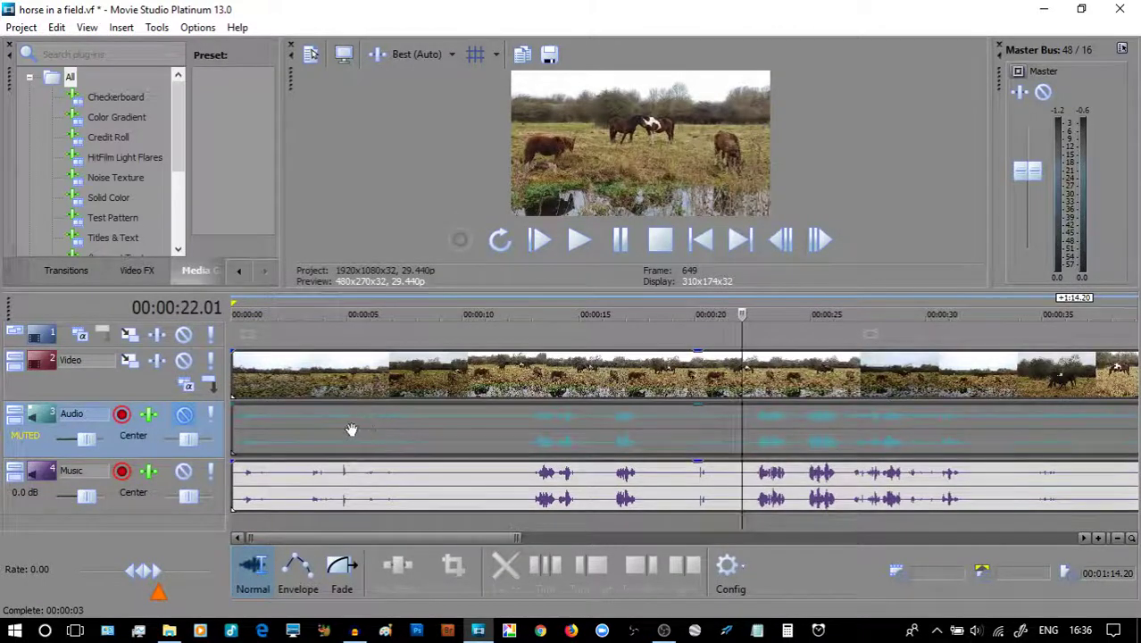
click(183, 414)
right_click(385, 425)
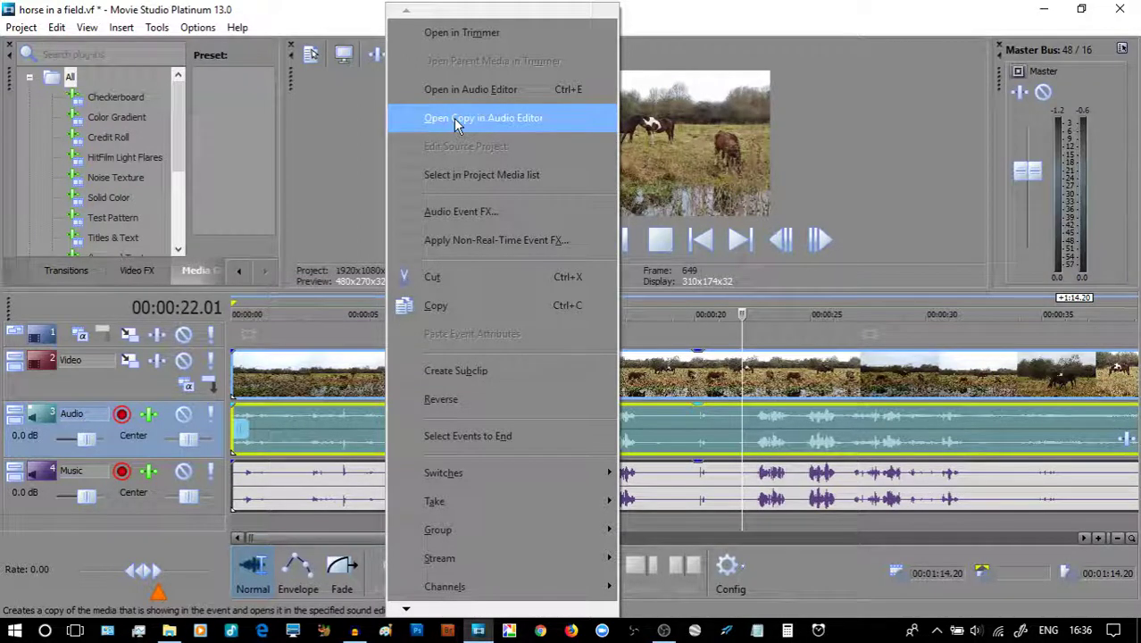
click(318, 157)
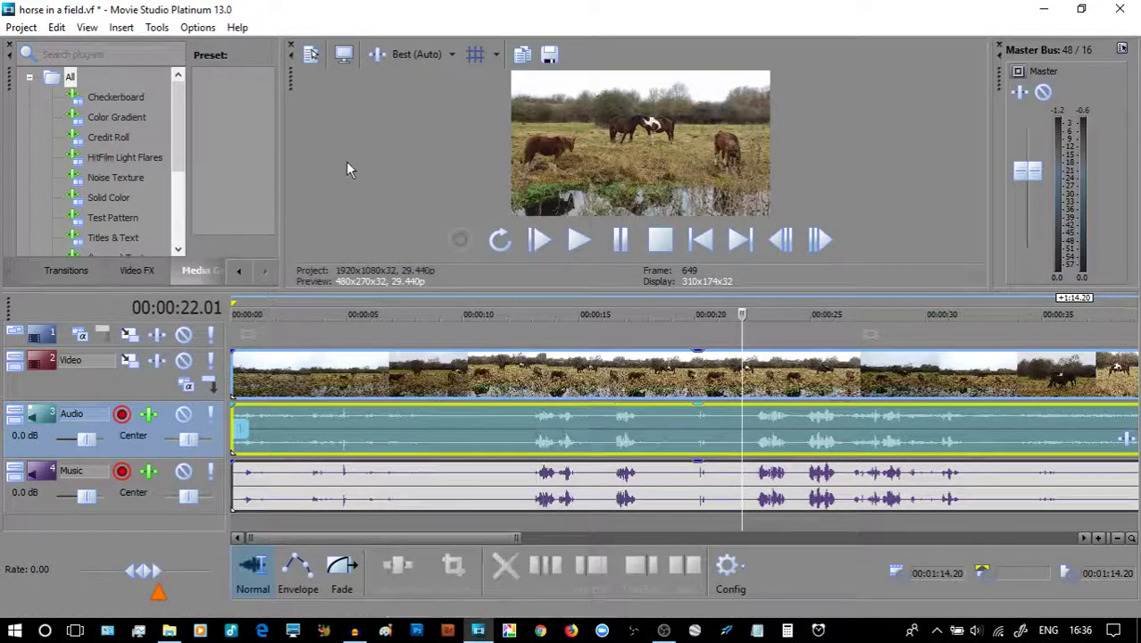